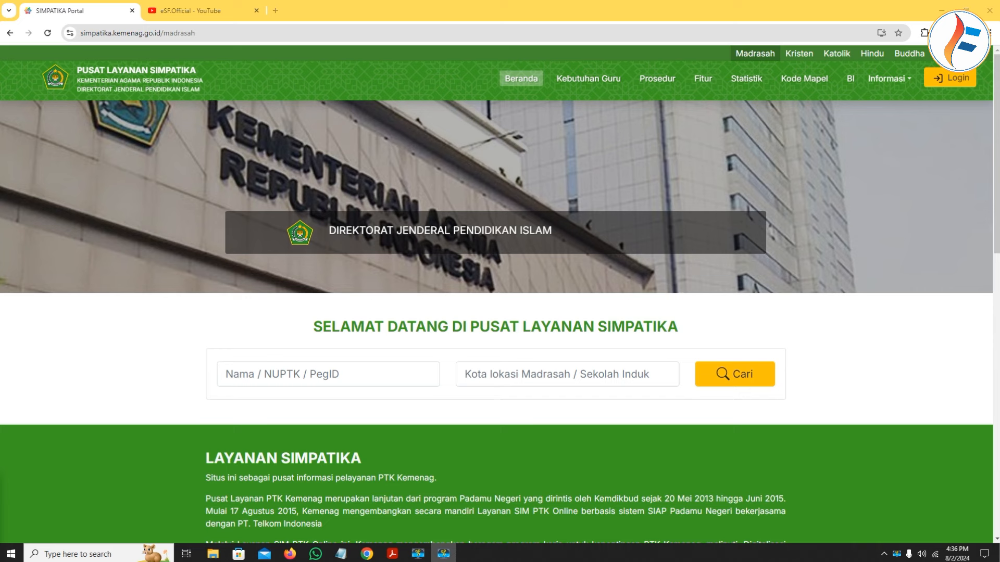
Browse the video list of the eSF.Official YouTube channel.
{"action": "left_click", "coordinate": [191, 11]}
{"action": "scroll", "coordinate": [554, 213], "scroll_direction": "down", "scroll_amount": 10}
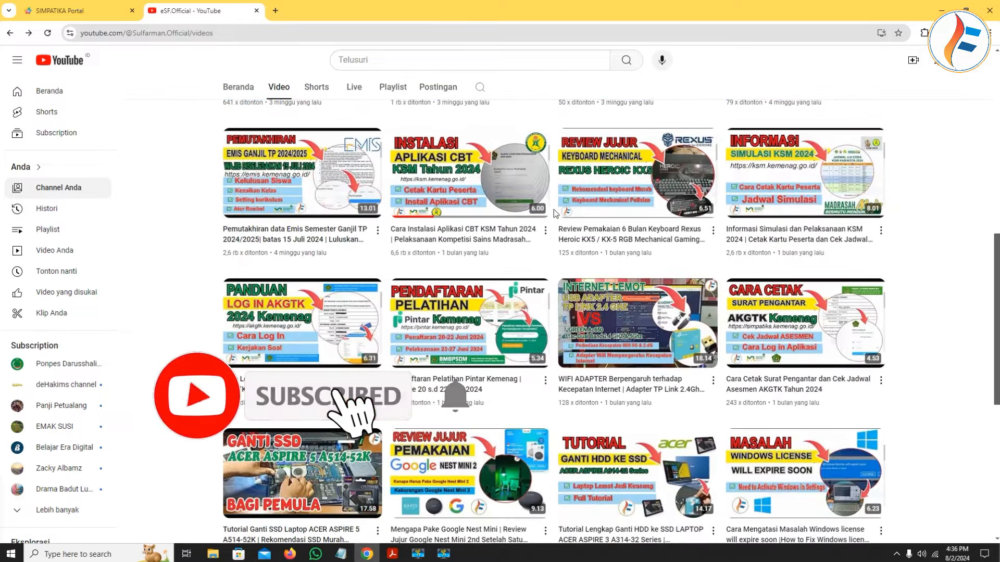
{"action": "scroll", "coordinate": [555, 214], "scroll_direction": "down", "scroll_amount": 2}
{"action": "scroll", "coordinate": [554, 216], "scroll_direction": "down", "scroll_amount": 3}
{"action": "scroll", "coordinate": [554, 219], "scroll_direction": "down", "scroll_amount": 2}
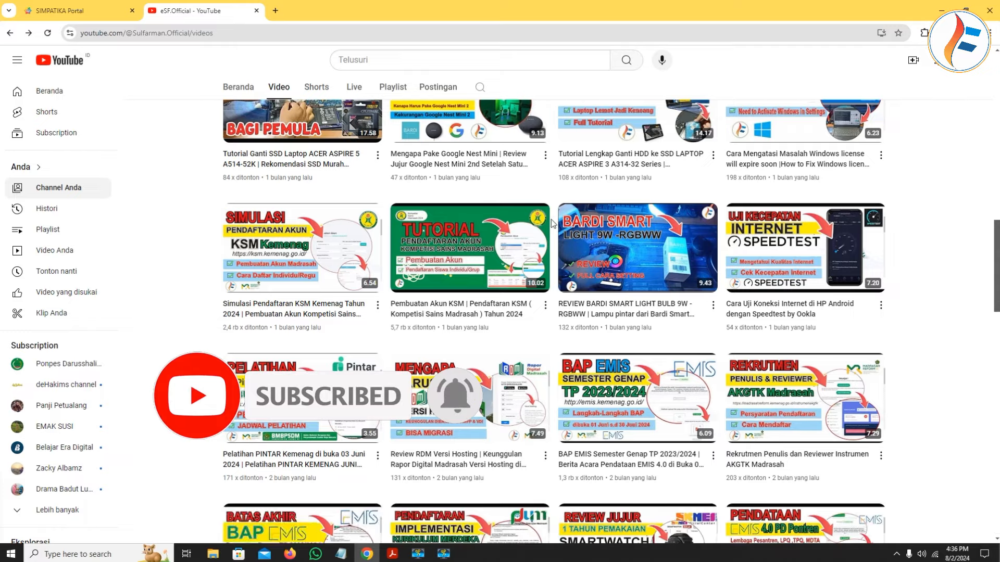
{"action": "scroll", "coordinate": [554, 221], "scroll_direction": "down", "scroll_amount": 3}
{"action": "scroll", "coordinate": [552, 225], "scroll_direction": "down", "scroll_amount": 5}
{"action": "scroll", "coordinate": [551, 227], "scroll_direction": "down", "scroll_amount": 9}
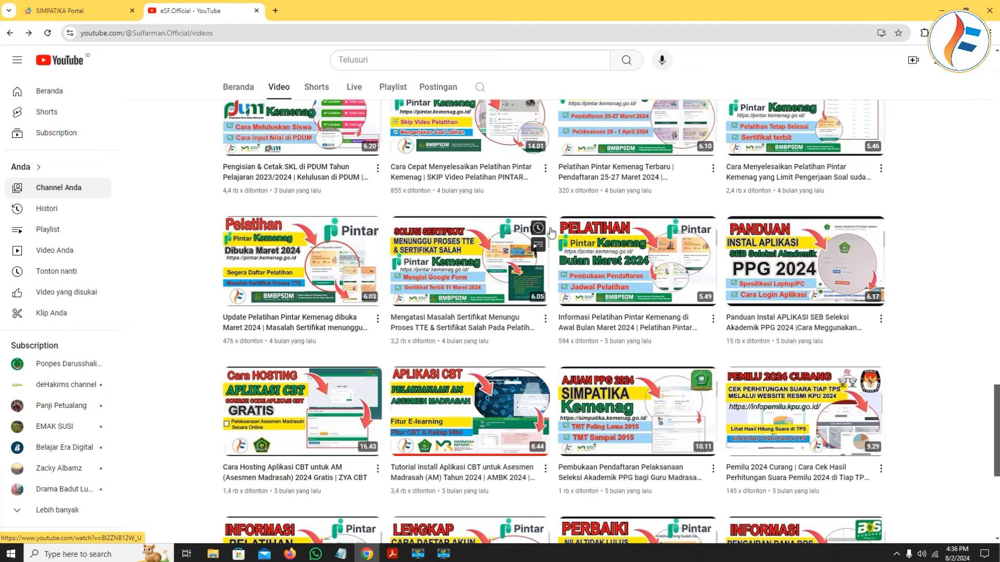
{"action": "mouse_move", "coordinate": [551, 232]}
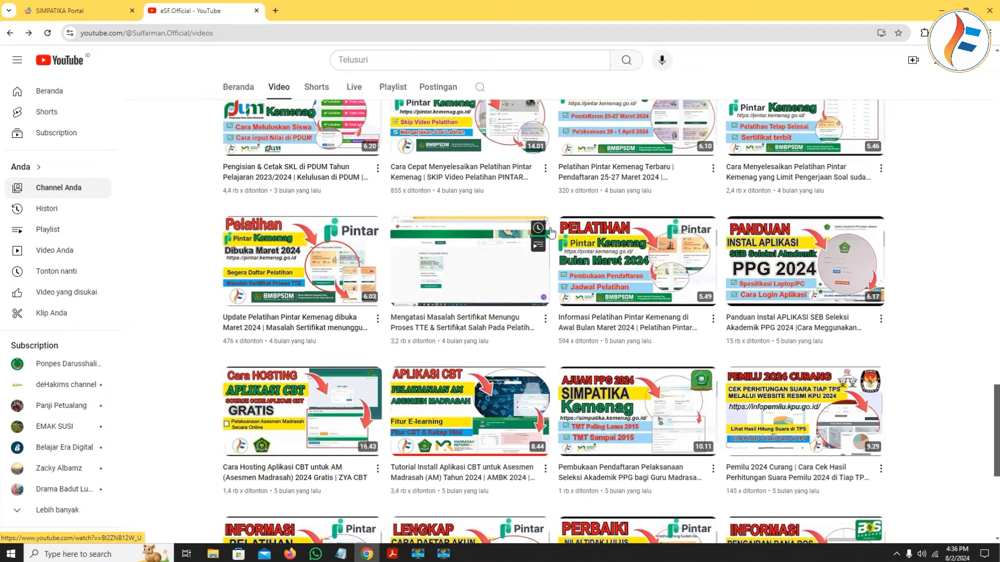
{"action": "scroll", "coordinate": [551, 232], "scroll_direction": "up", "scroll_amount": 5}
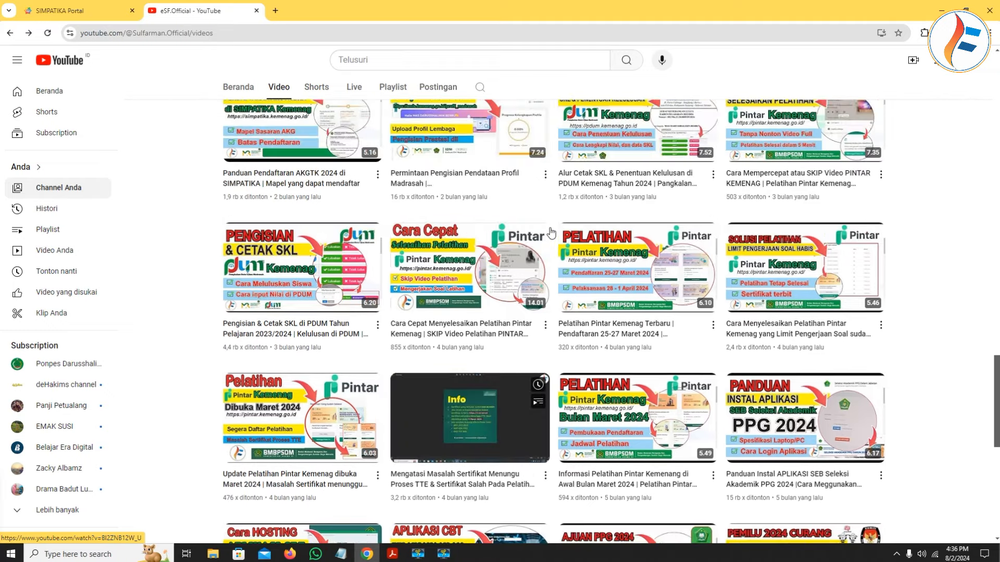
{"action": "scroll", "coordinate": [551, 231], "scroll_direction": "up", "scroll_amount": 2}
{"action": "scroll", "coordinate": [550, 233], "scroll_direction": "up", "scroll_amount": 10}
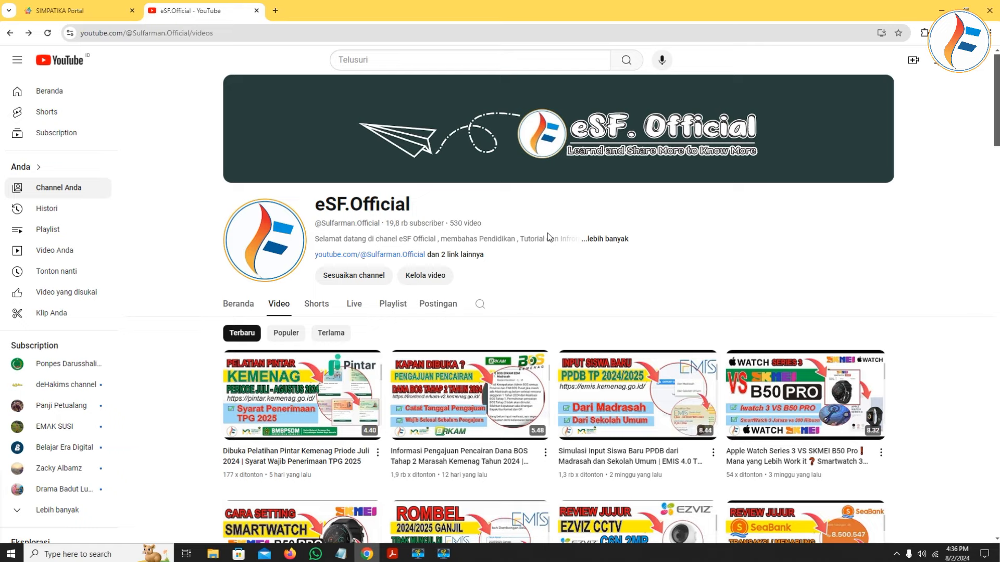
Return to the SIMPATIKA portal, sign in through Login PTK with the prefilled credentials and dismiss the password warning.
{"action": "left_click", "coordinate": [89, 11]}
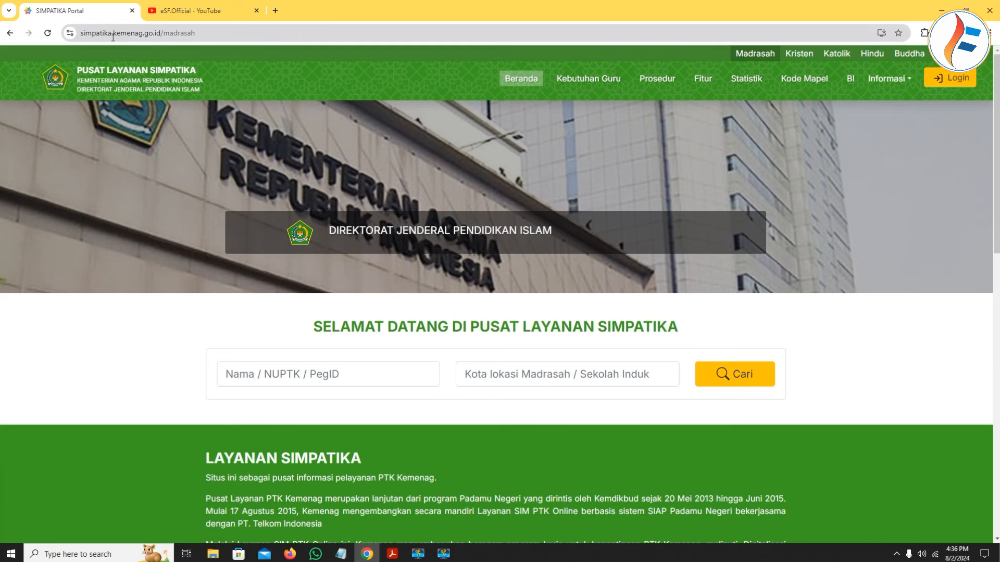
{"action": "left_click", "coordinate": [949, 78]}
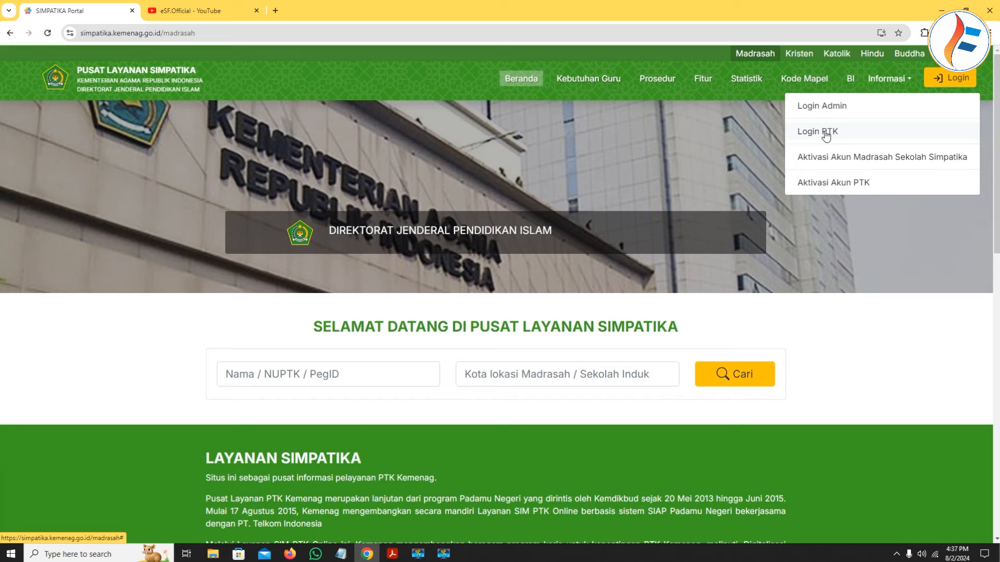
{"action": "left_click", "coordinate": [826, 134]}
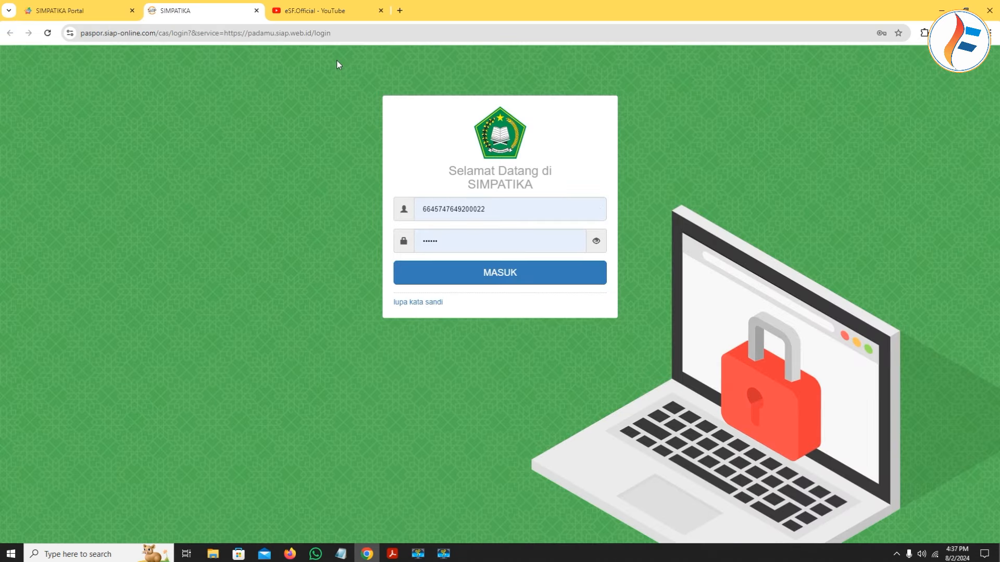
{"action": "left_click", "coordinate": [490, 281]}
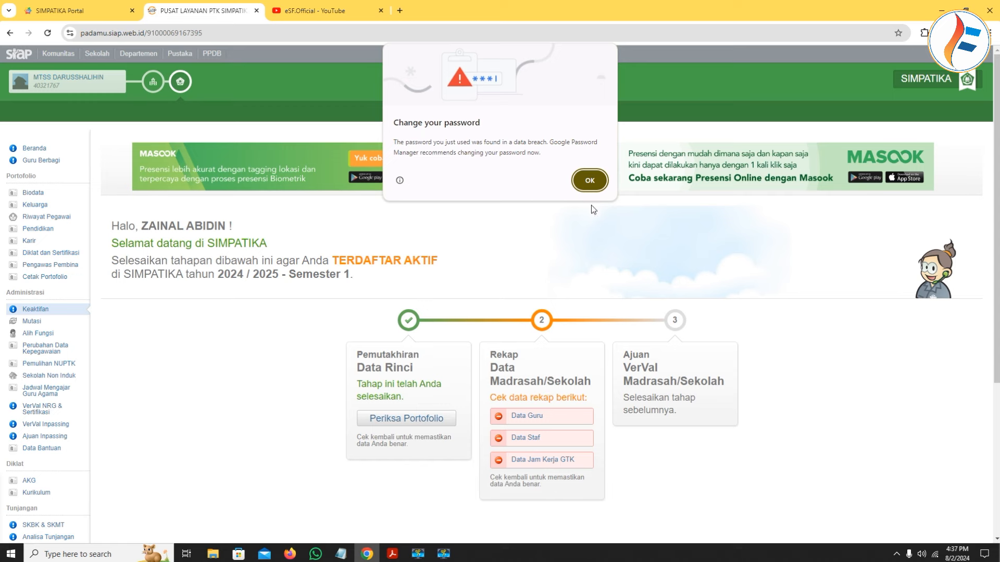
{"action": "left_click", "coordinate": [590, 180]}
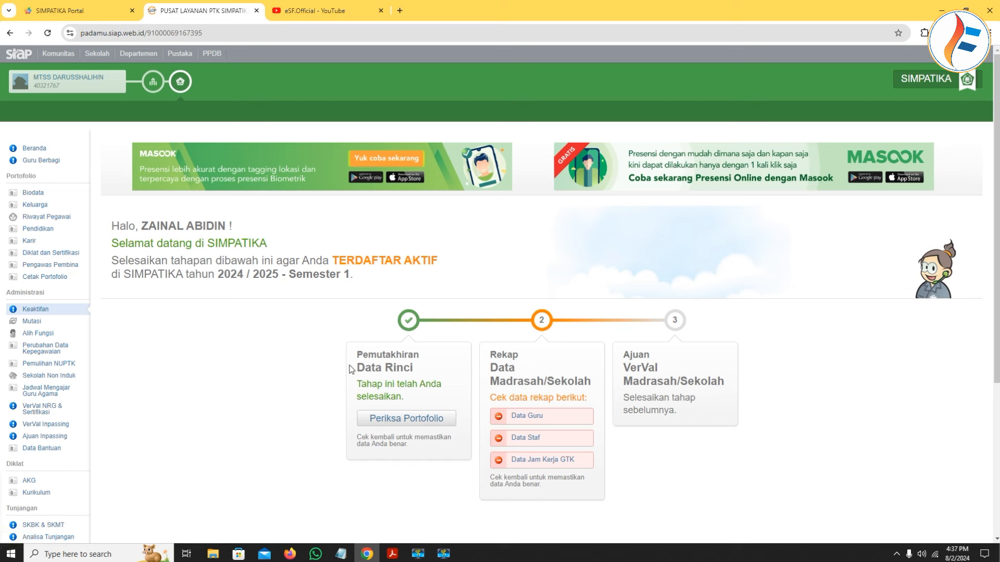
Review the Data Guru recap, checking each teacher's active status and teaching hours, and close it.
{"action": "left_click", "coordinate": [527, 417]}
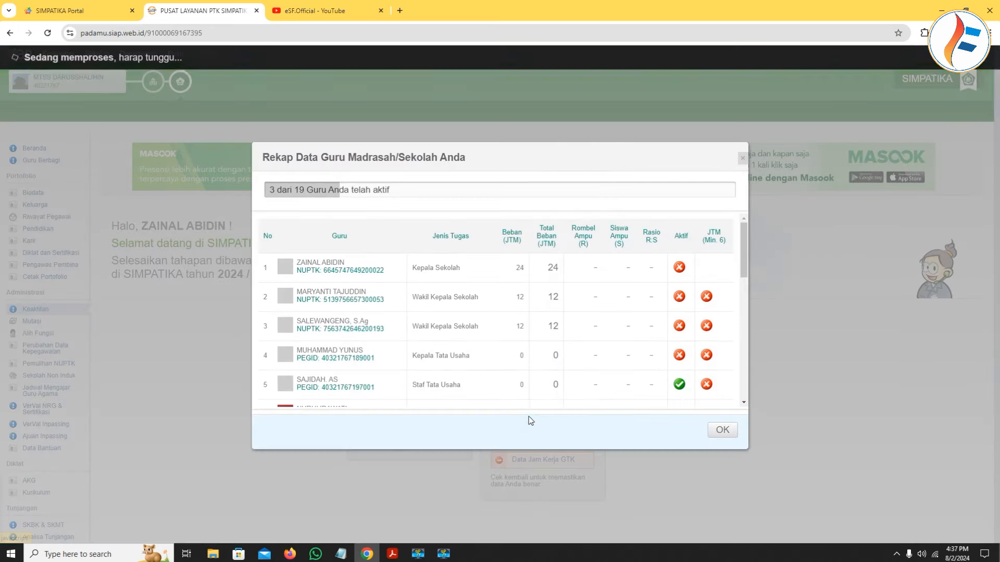
{"action": "scroll", "coordinate": [676, 309], "scroll_direction": "down", "scroll_amount": 5}
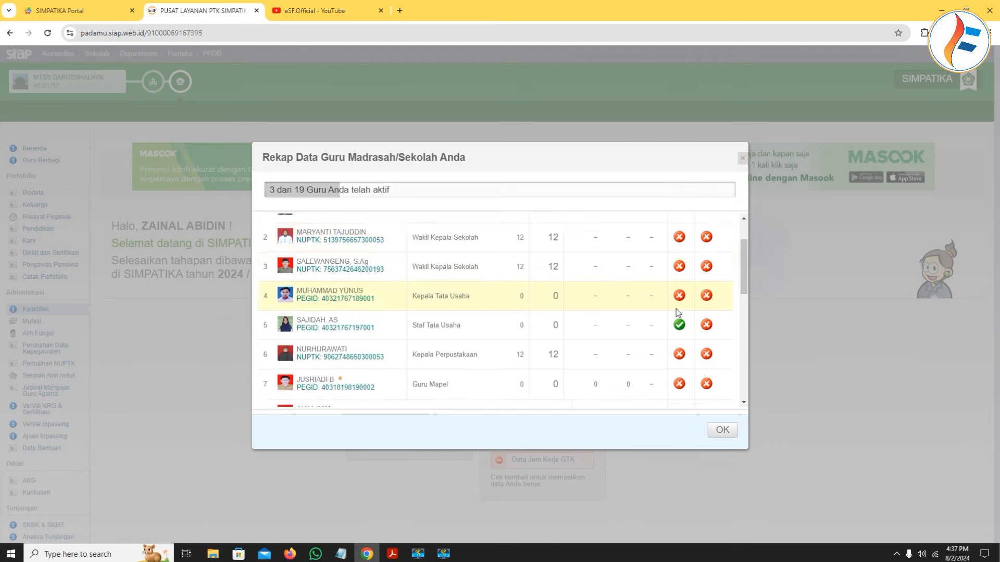
{"action": "scroll", "coordinate": [677, 316], "scroll_direction": "down", "scroll_amount": 2}
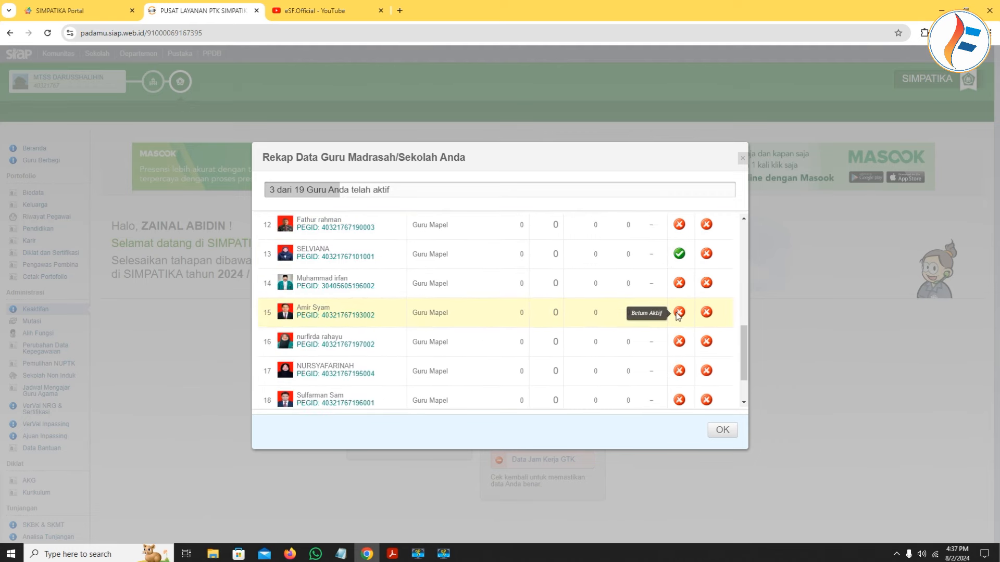
{"action": "scroll", "coordinate": [677, 315], "scroll_direction": "up", "scroll_amount": 6}
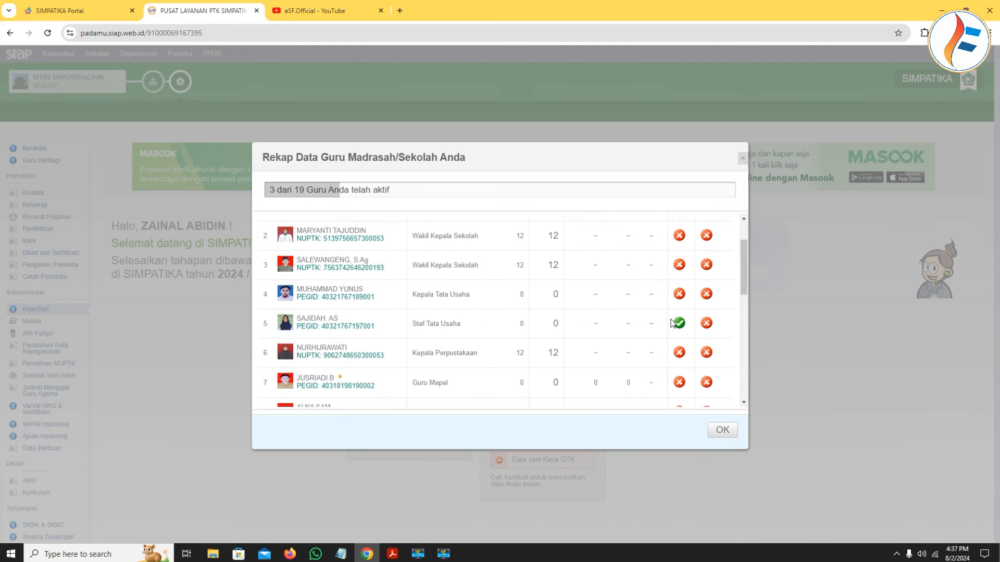
{"action": "scroll", "coordinate": [672, 323], "scroll_direction": "up", "scroll_amount": 2}
{"action": "left_click", "coordinate": [742, 157]}
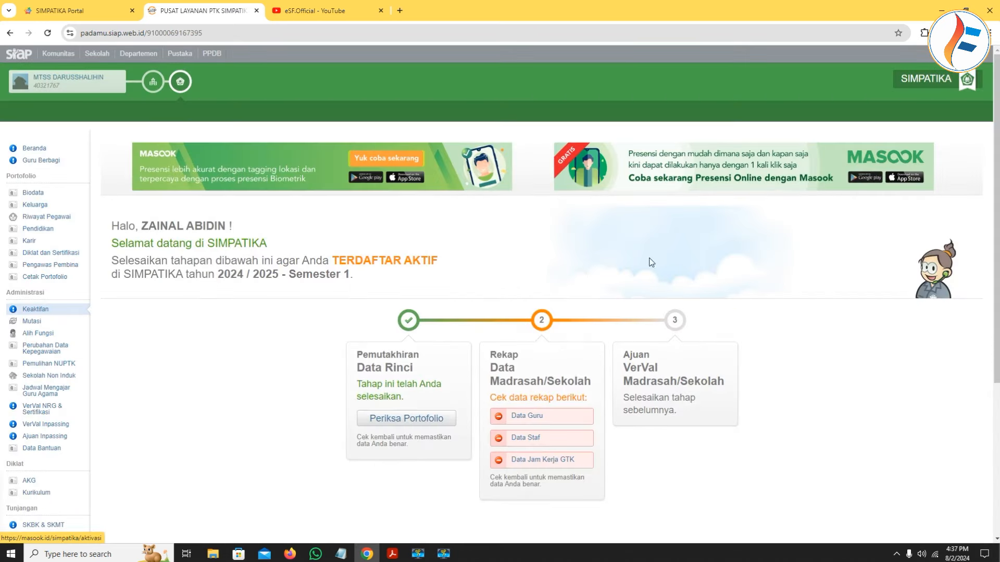
Check the Data Staf recap and the Data Jam Kerja GTK information, closing each one.
{"action": "left_click", "coordinate": [526, 439]}
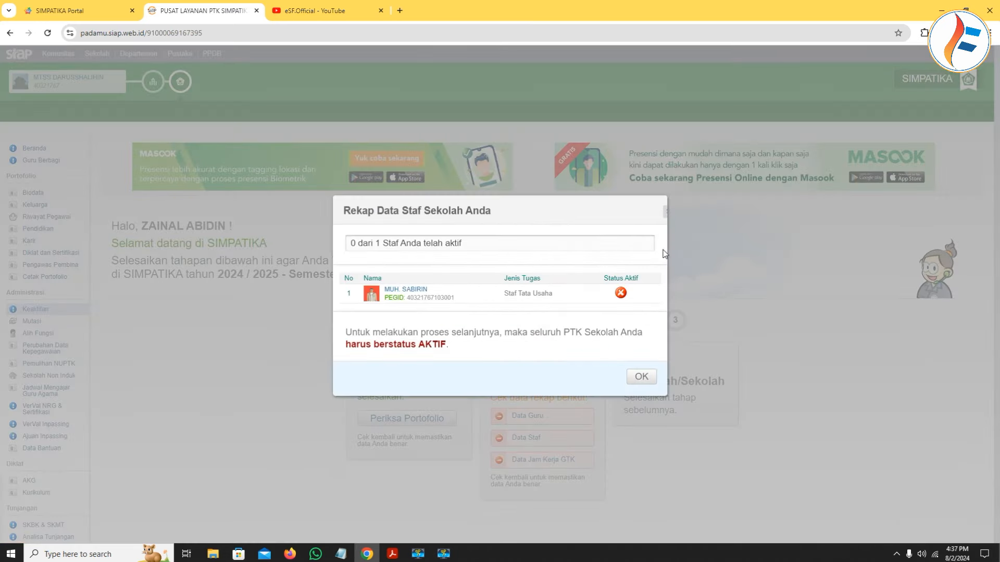
{"action": "left_click", "coordinate": [664, 211]}
{"action": "left_click", "coordinate": [545, 458]}
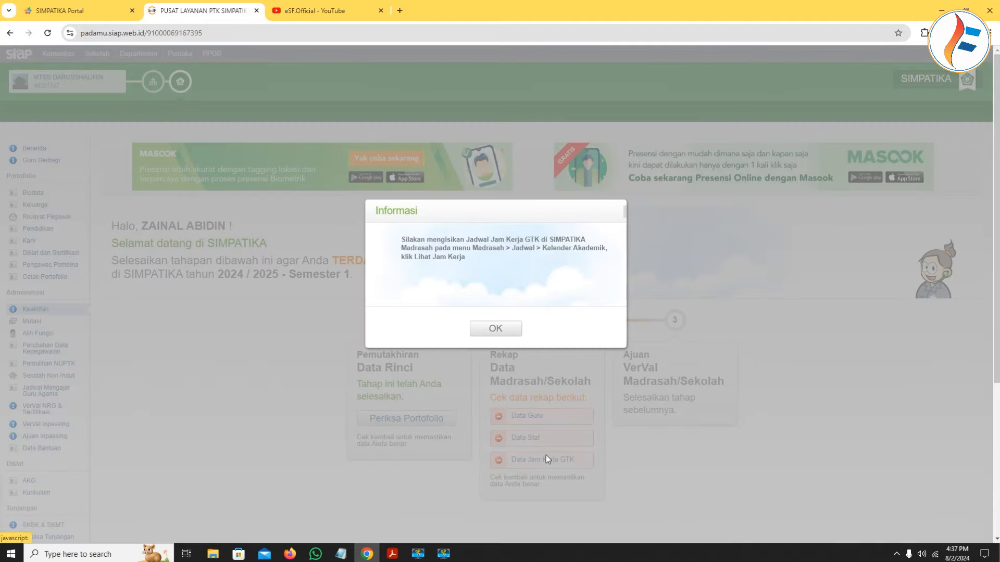
{"action": "left_click", "coordinate": [496, 328]}
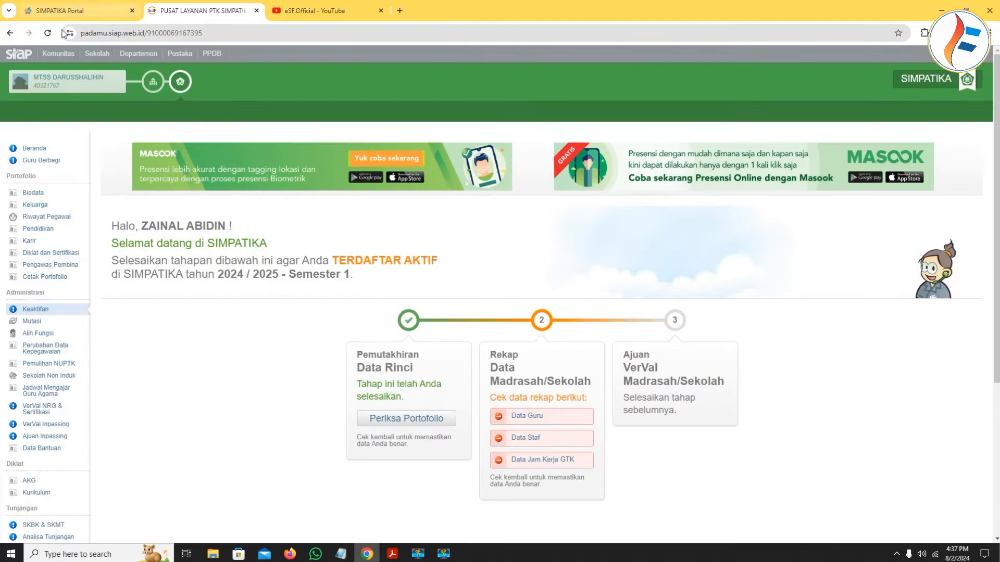
Return to the SIMPATIKA portal and open the madrasah's management site through Login Admin.
{"action": "left_click", "coordinate": [67, 12]}
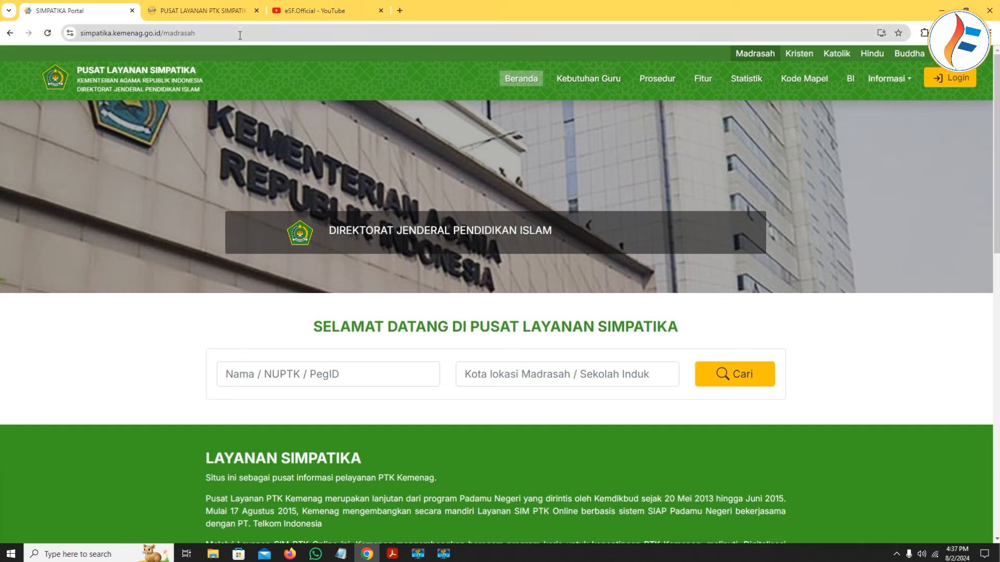
{"action": "left_click", "coordinate": [945, 78]}
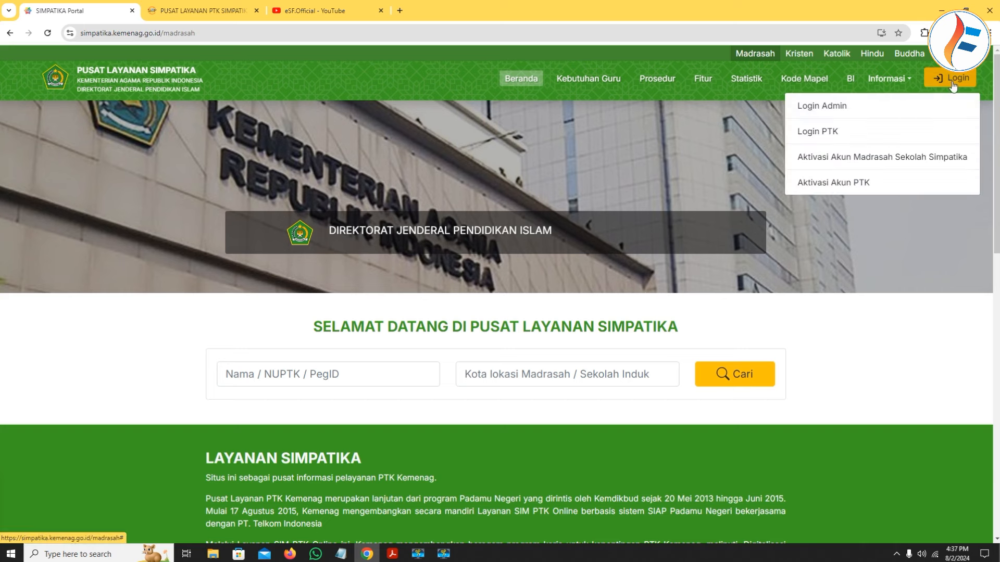
{"action": "left_click", "coordinate": [819, 107]}
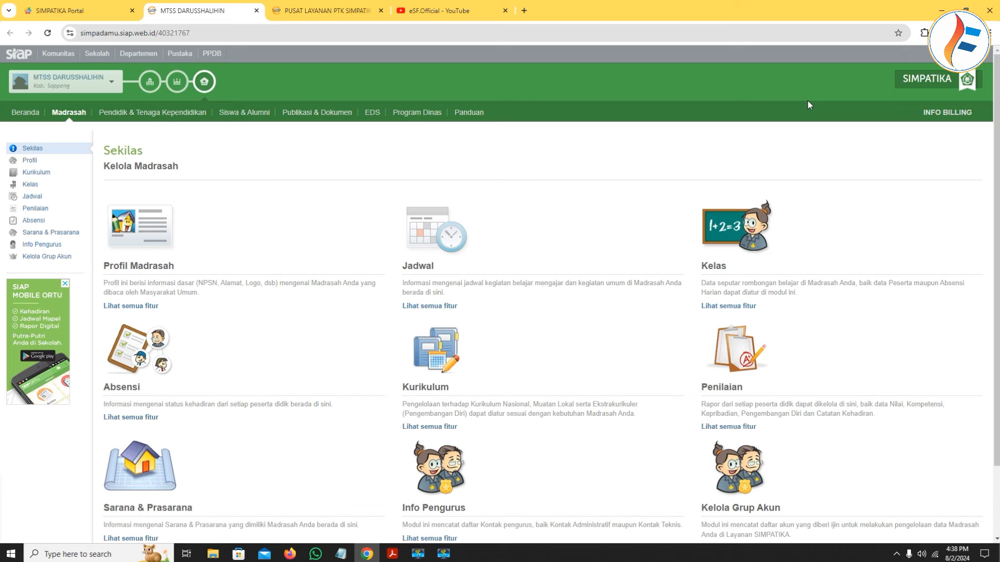
Open the Daftar Siswa list under Siswa & Alumni and view the student data upload dialog.
{"action": "left_click", "coordinate": [253, 114]}
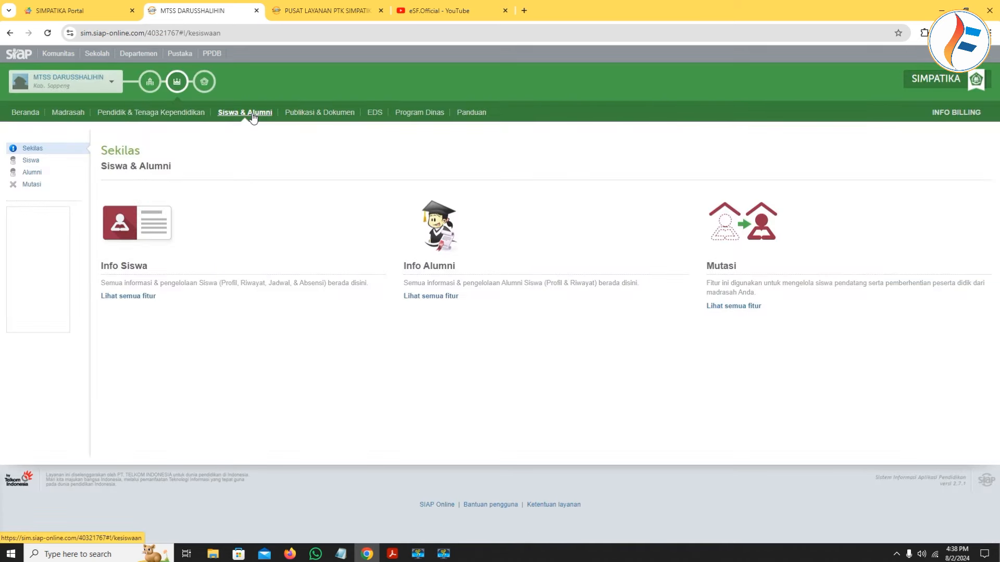
{"action": "left_click", "coordinate": [31, 160]}
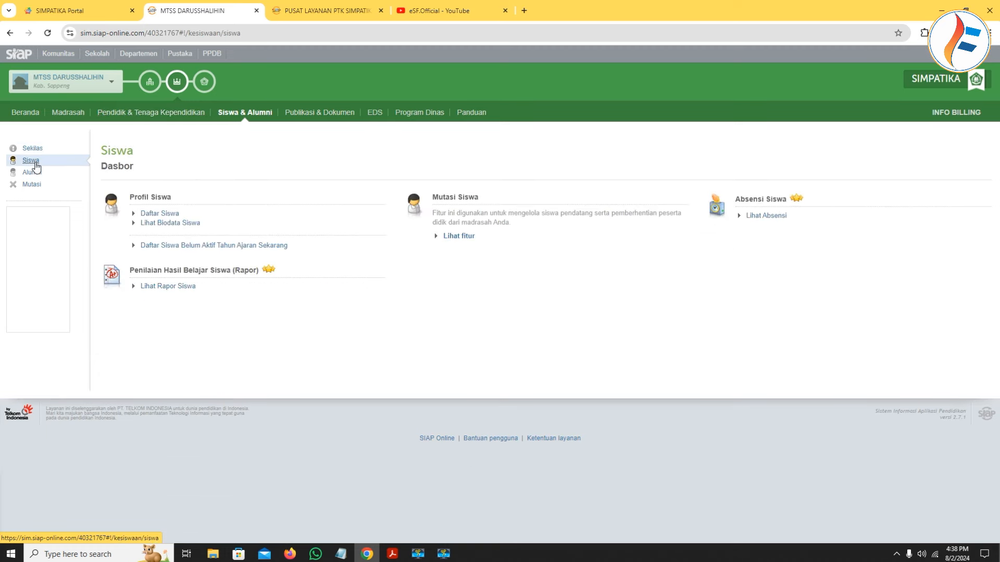
{"action": "left_click", "coordinate": [148, 214]}
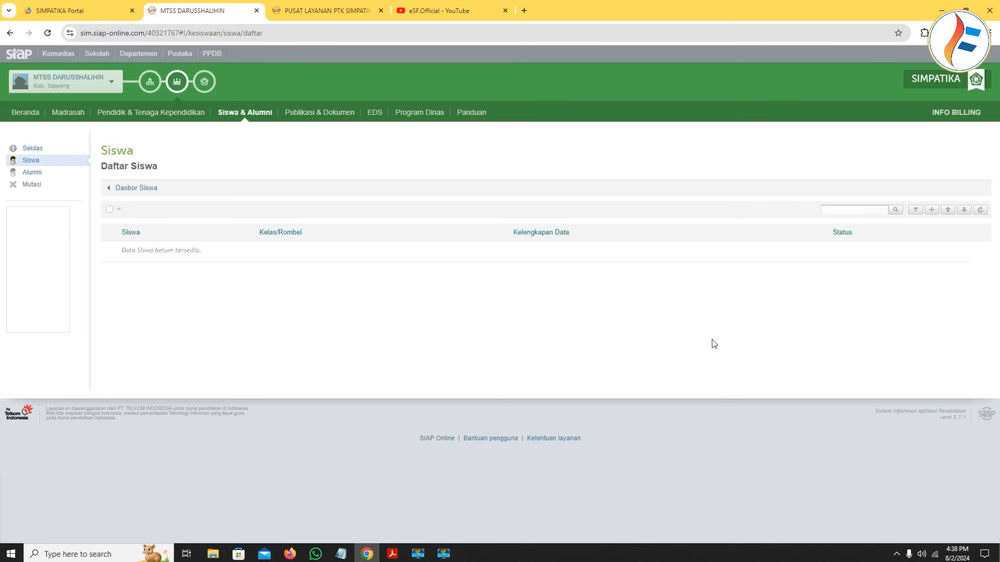
{"action": "left_click", "coordinate": [947, 211]}
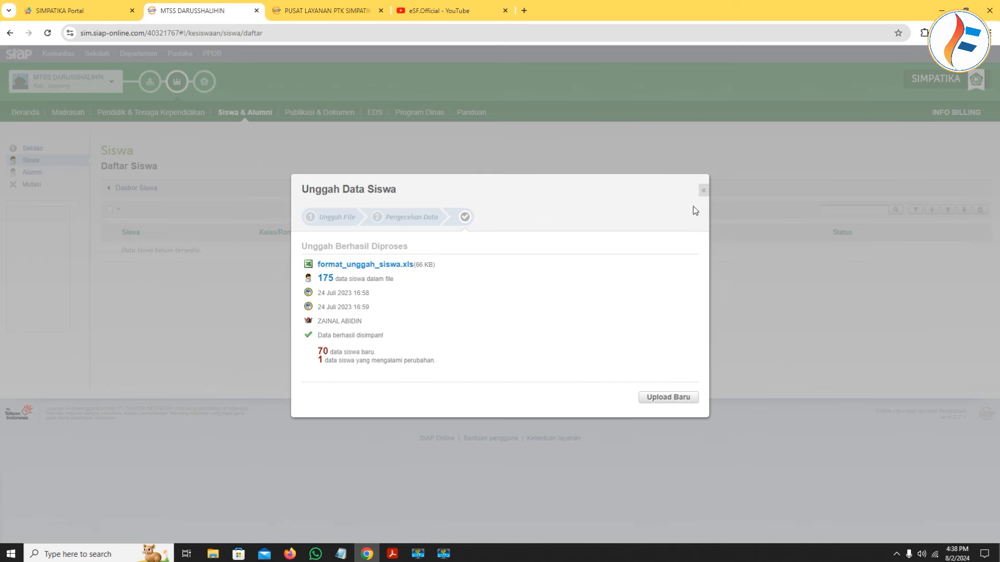
{"action": "left_click", "coordinate": [703, 191]}
Download the student list as a spreadsheet, open it in Excel and enable editing.
{"action": "left_click", "coordinate": [964, 209]}
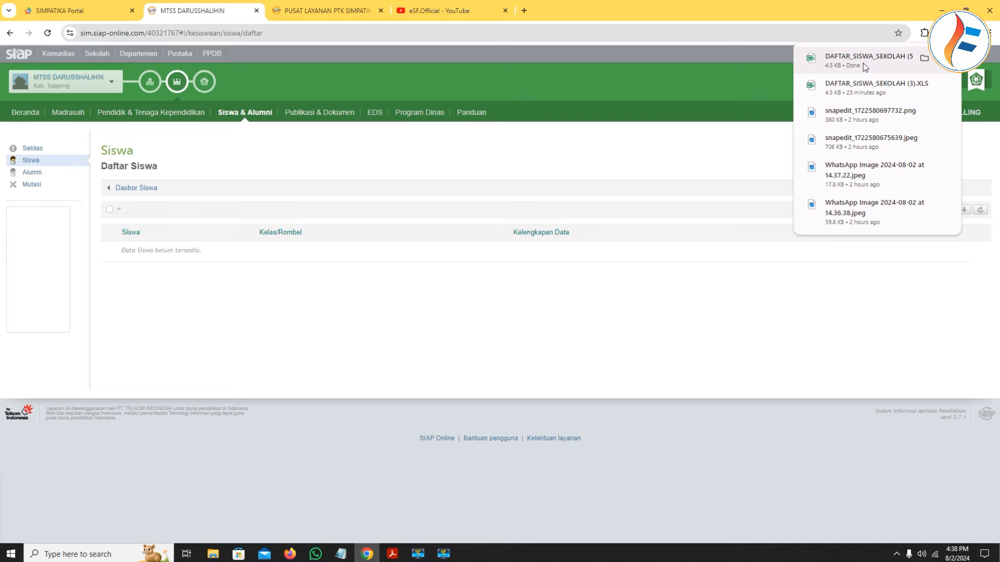
{"action": "left_click", "coordinate": [864, 63]}
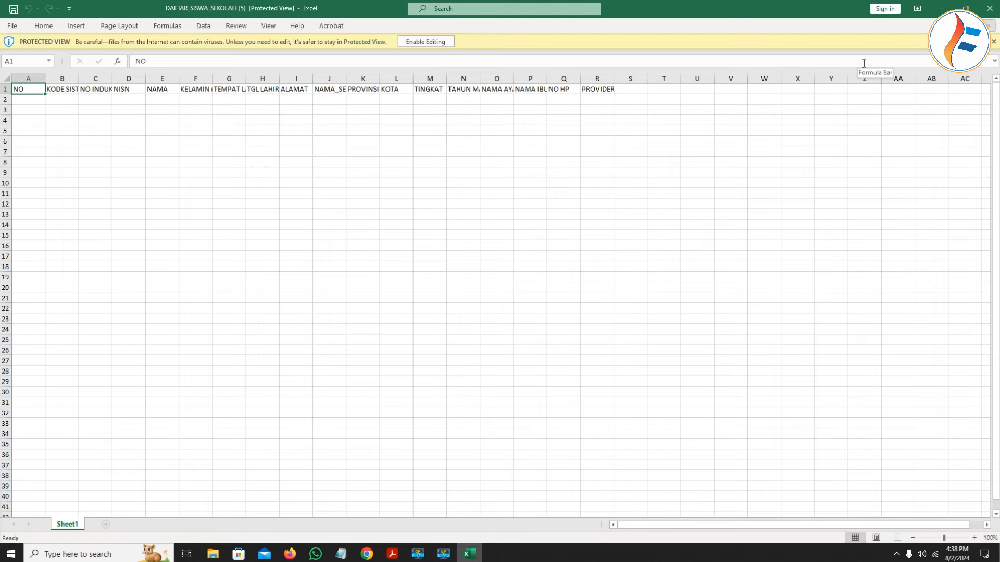
{"action": "left_click", "coordinate": [426, 43]}
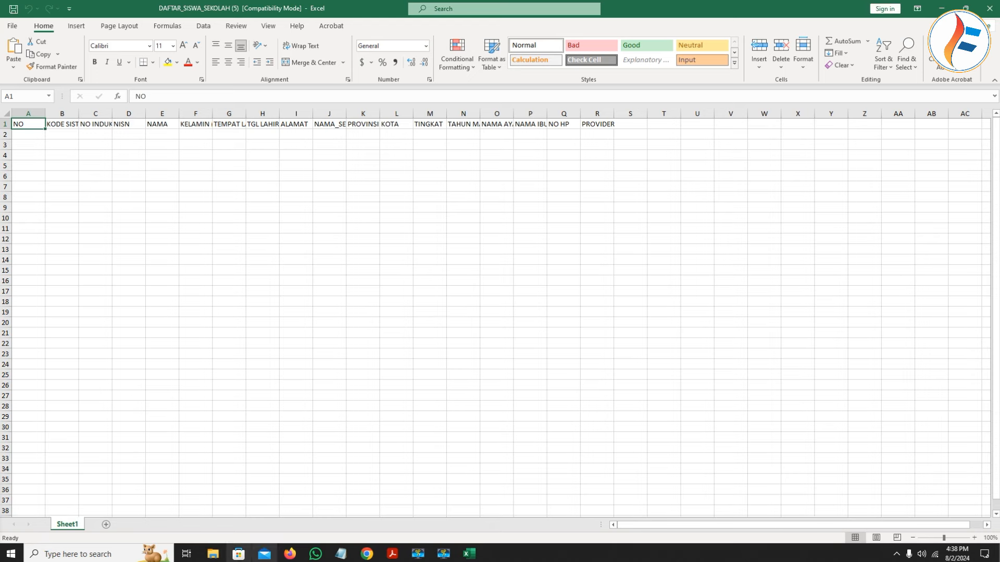
Switch back to Chrome, search for "emis" in a new tab and open the emis.kemenag.go.id site.
{"action": "left_click", "coordinate": [366, 554]}
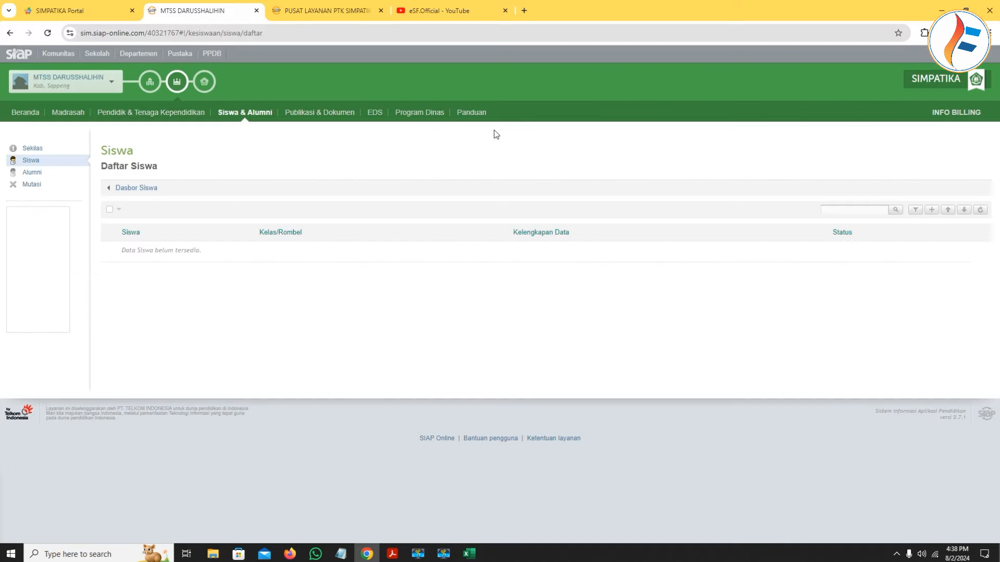
{"action": "left_click", "coordinate": [524, 11]}
{"action": "type", "text": "em"}
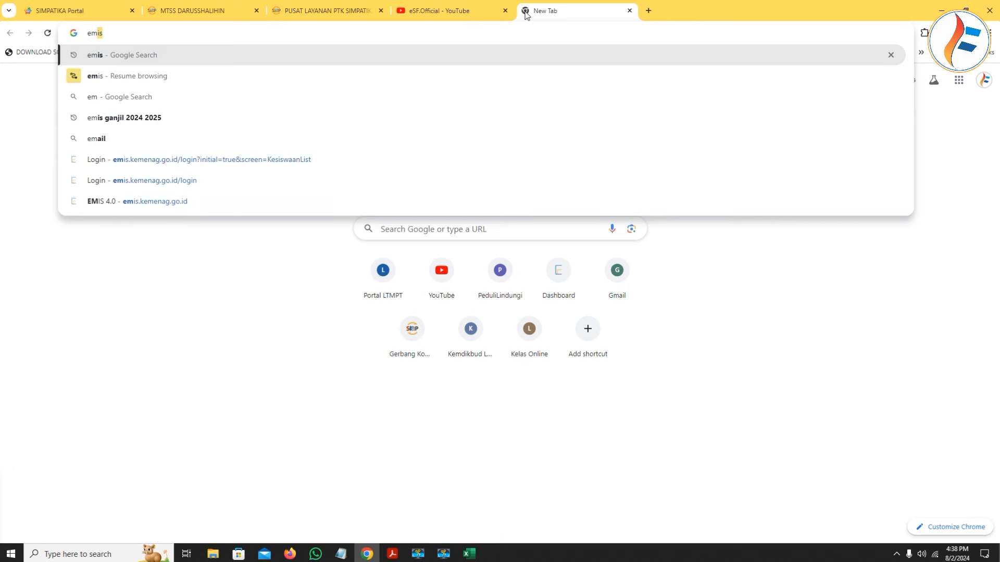
{"action": "key", "text": "Return"}
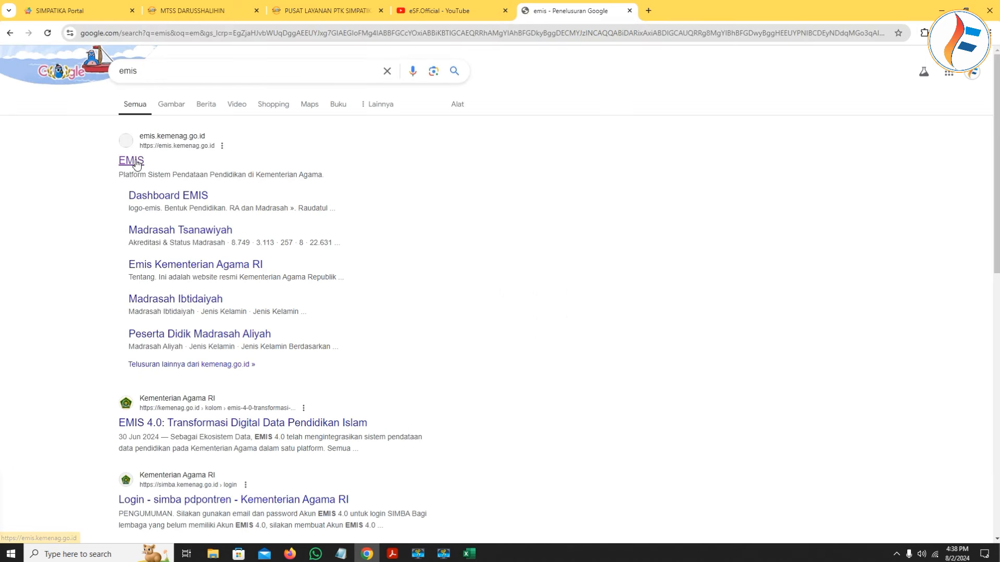
{"action": "left_click", "coordinate": [133, 162]}
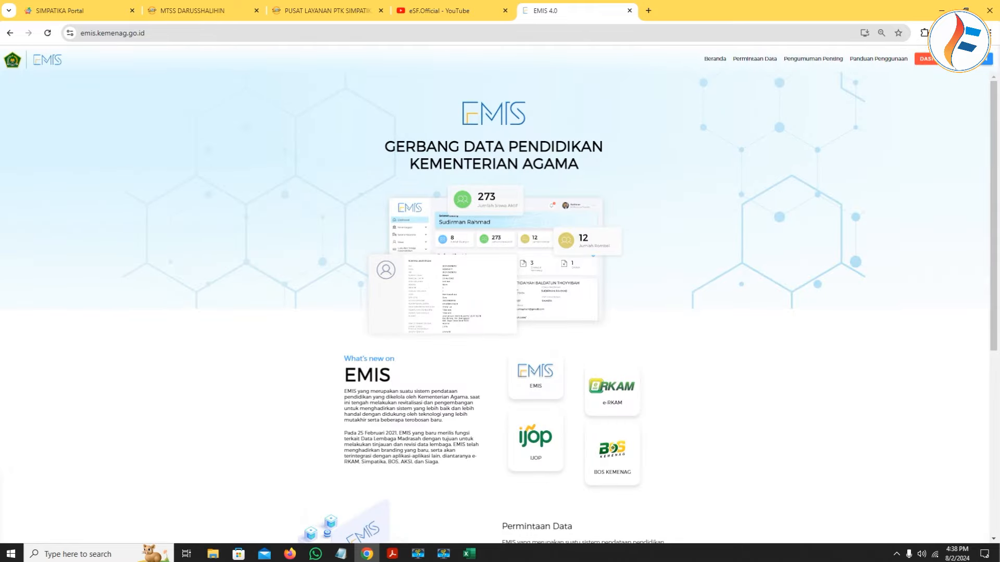
Log in to EMIS with the prefilled account, completing the reCAPTCHA check.
{"action": "left_click", "coordinate": [985, 62]}
{"action": "left_click", "coordinate": [203, 313]}
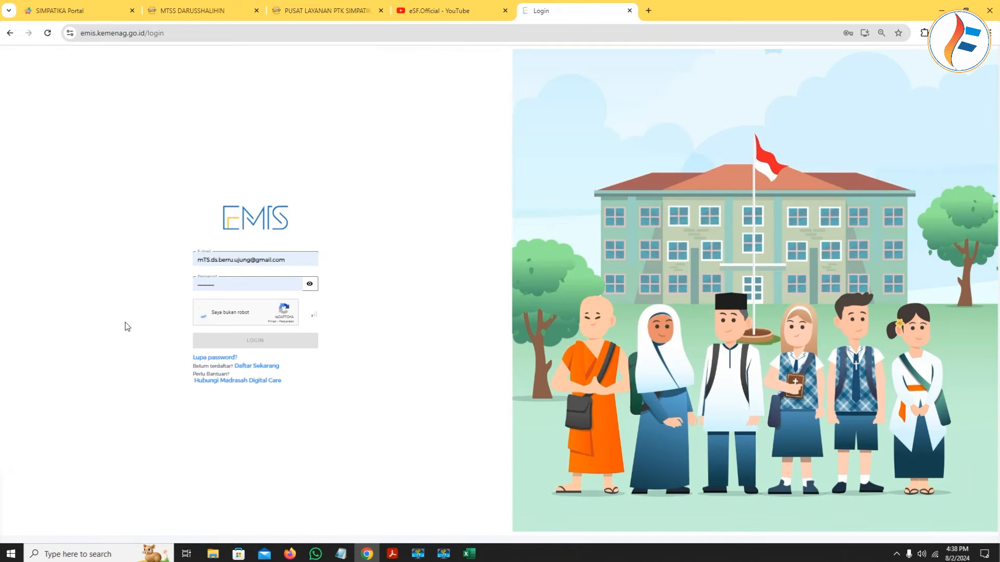
{"action": "left_click", "coordinate": [274, 342]}
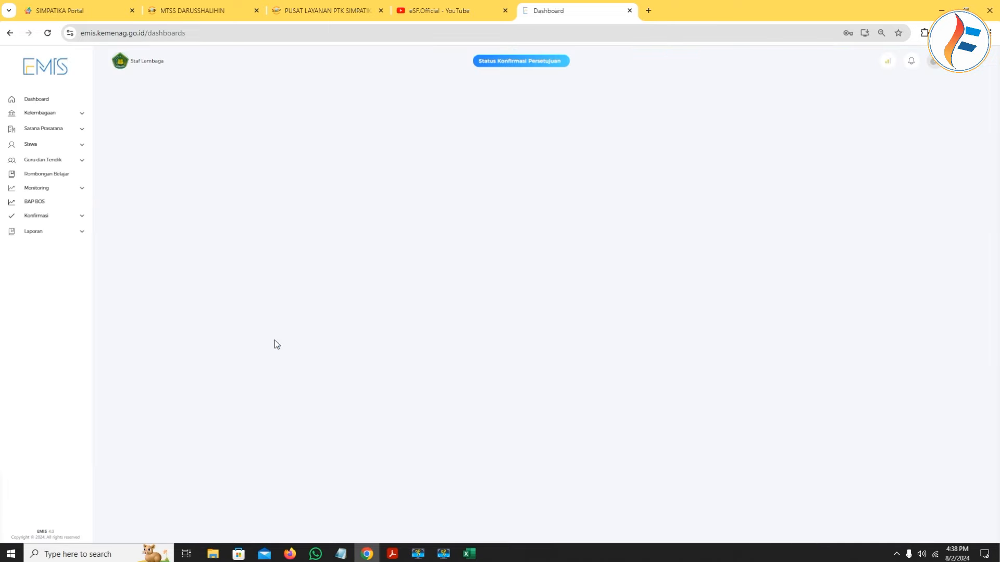
Export the Kelas 7 data from EMIS's Daftar Siswa, accepting the responsibility statement, and enable editing in the exported workbook.
{"action": "left_click", "coordinate": [47, 150]}
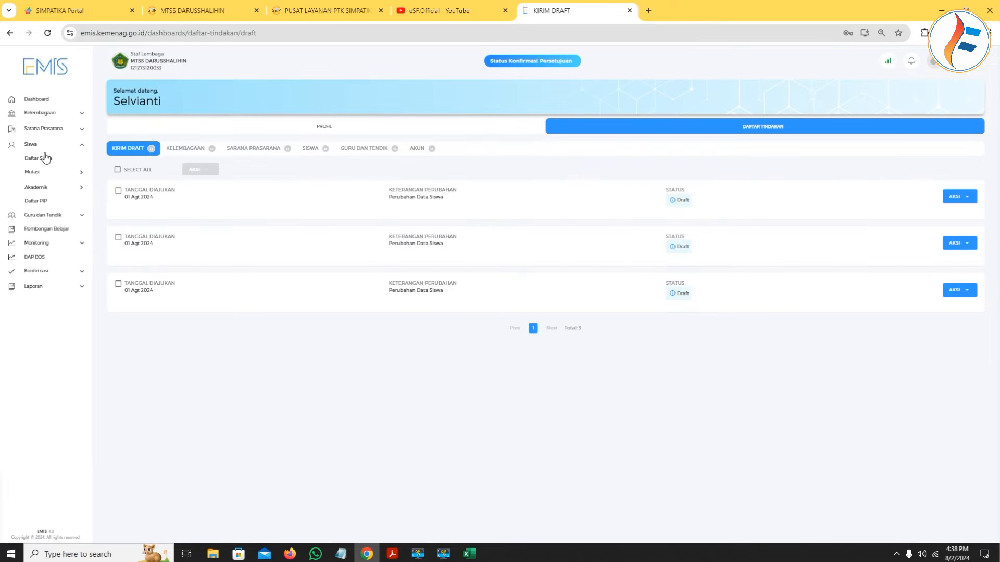
{"action": "left_click", "coordinate": [42, 158]}
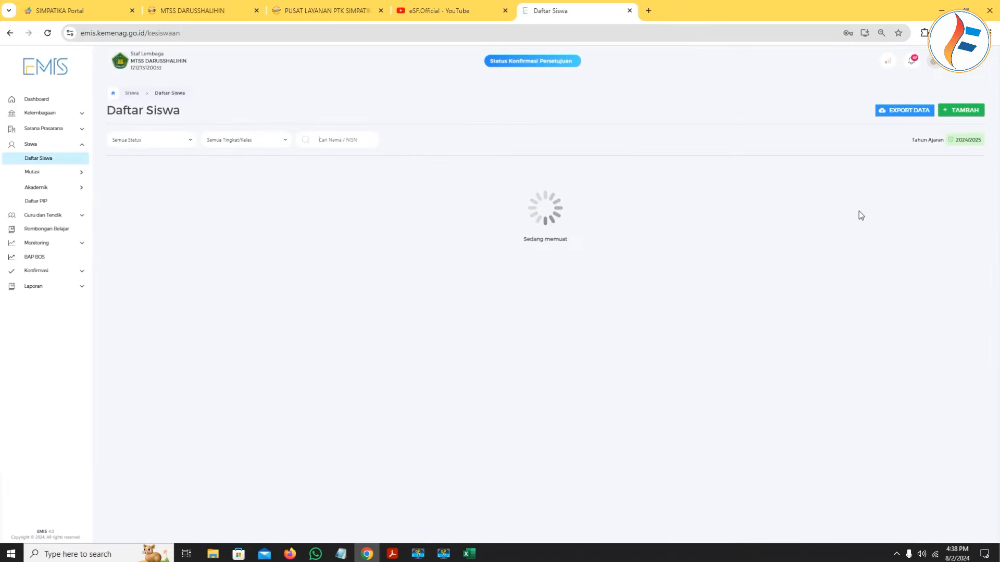
{"action": "left_click", "coordinate": [909, 112]}
{"action": "left_click", "coordinate": [882, 117]}
{"action": "left_click", "coordinate": [411, 336]}
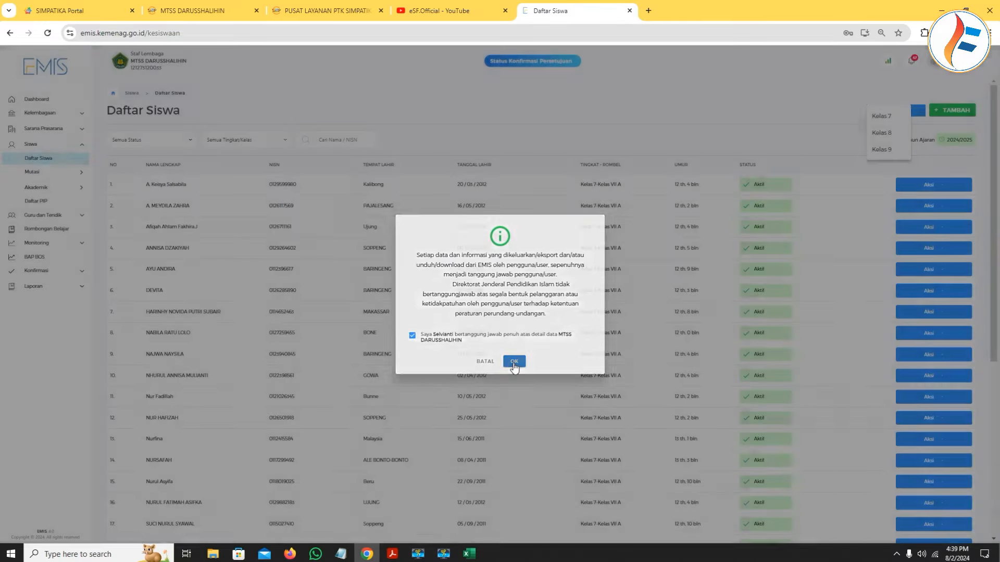
{"action": "left_click", "coordinate": [514, 362]}
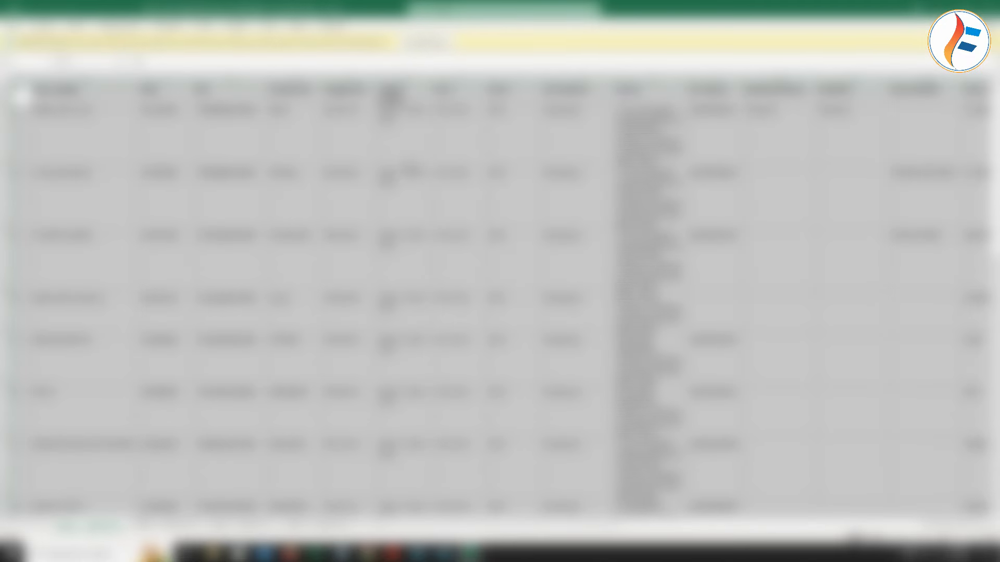
{"action": "left_click", "coordinate": [428, 43]}
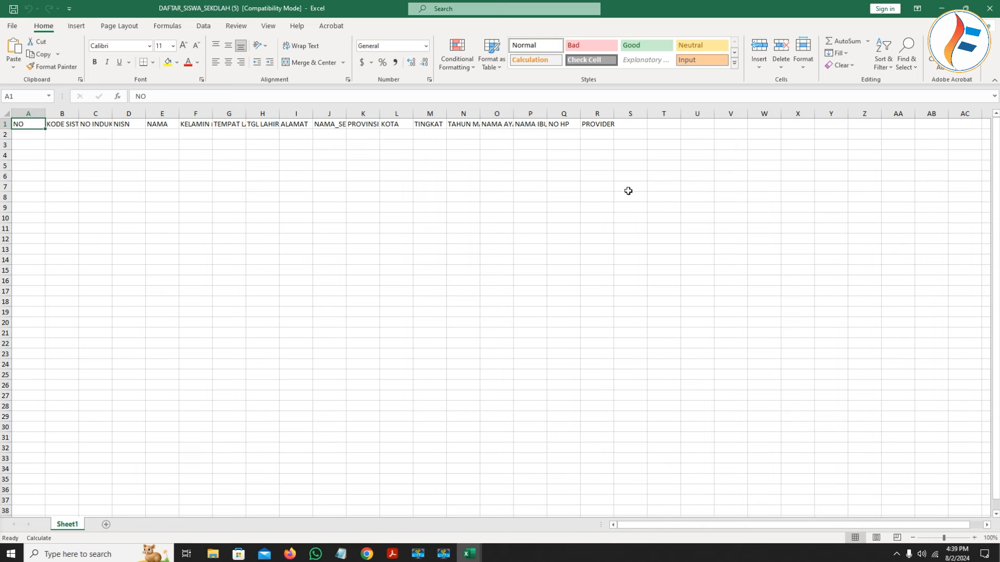
Return to the SIMPATIKA madrasah site in Chrome and view its Madrasah and Pendidik & Tenaga Kependidikan overviews.
{"action": "left_click", "coordinate": [940, 8]}
{"action": "left_click", "coordinate": [413, 10]}
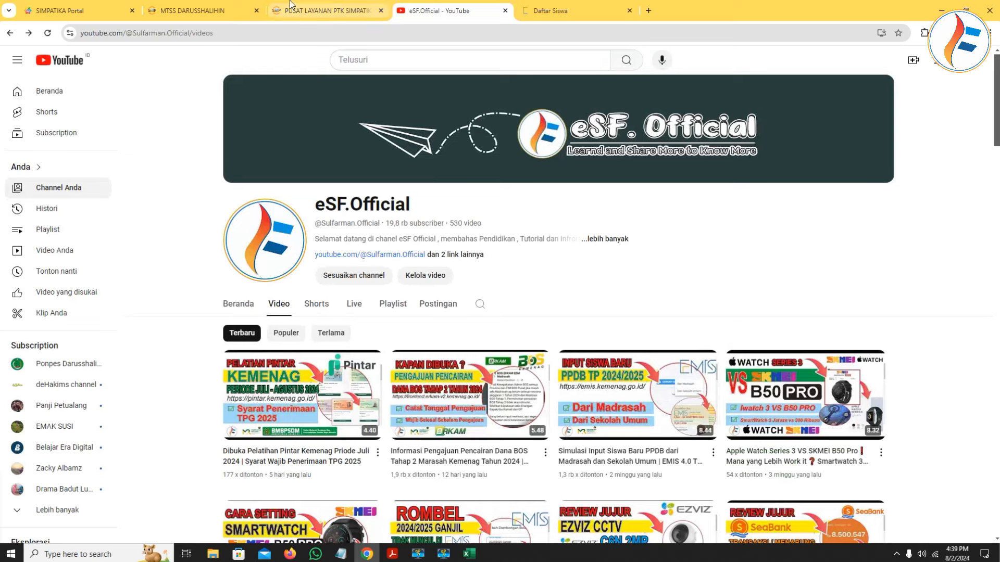
{"action": "left_click", "coordinate": [291, 5]}
{"action": "left_click", "coordinate": [186, 7]}
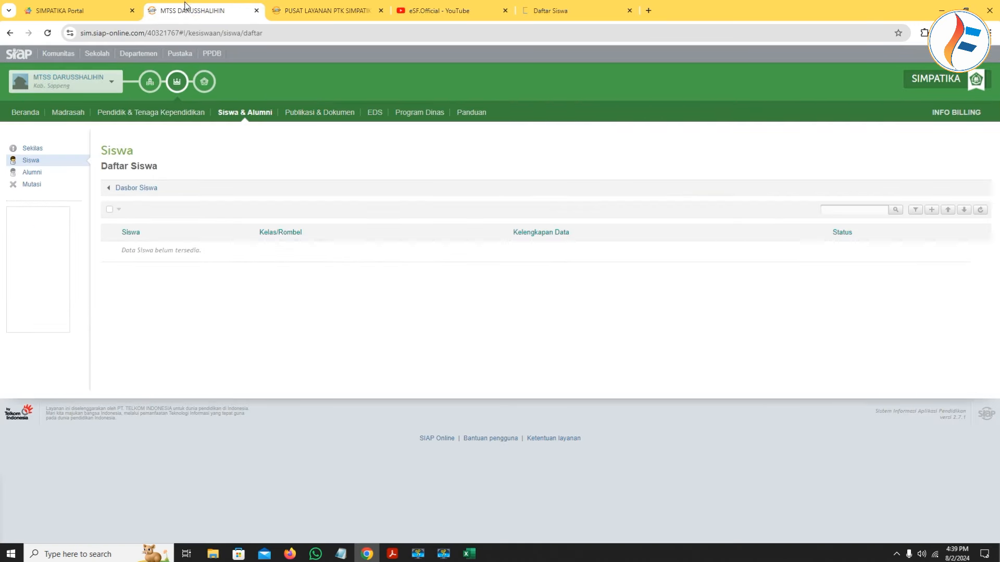
{"action": "left_click", "coordinate": [104, 112]}
{"action": "left_click", "coordinate": [69, 113]}
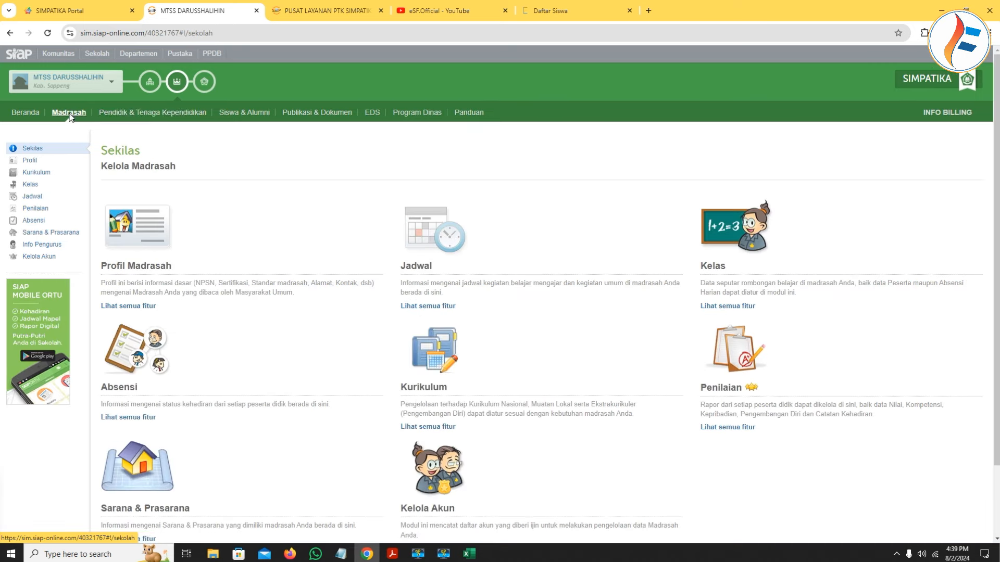
{"action": "left_click", "coordinate": [157, 114]}
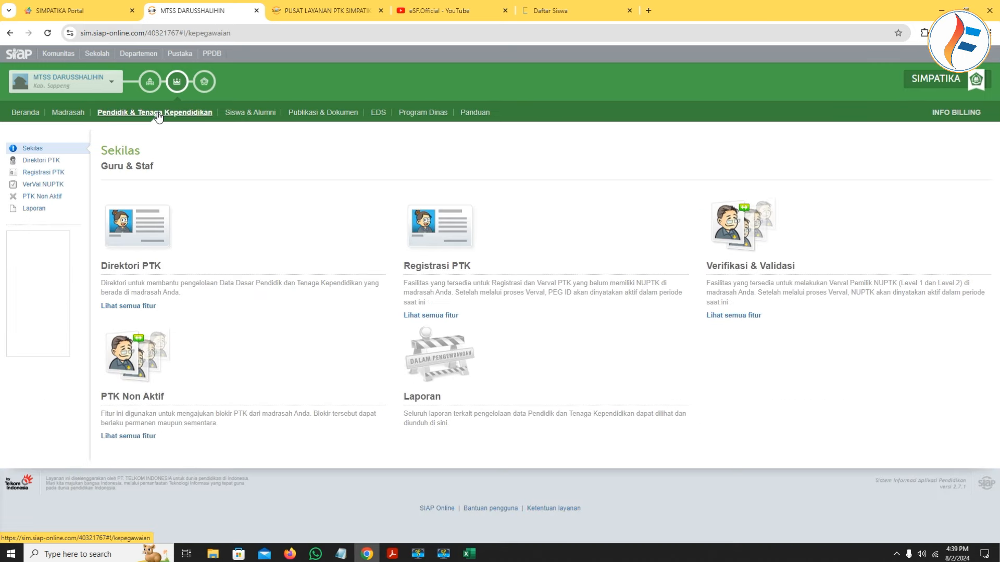
Switch to EMIS and view the new GTK submission form under Guru dan Tendik.
{"action": "left_click", "coordinate": [554, 10]}
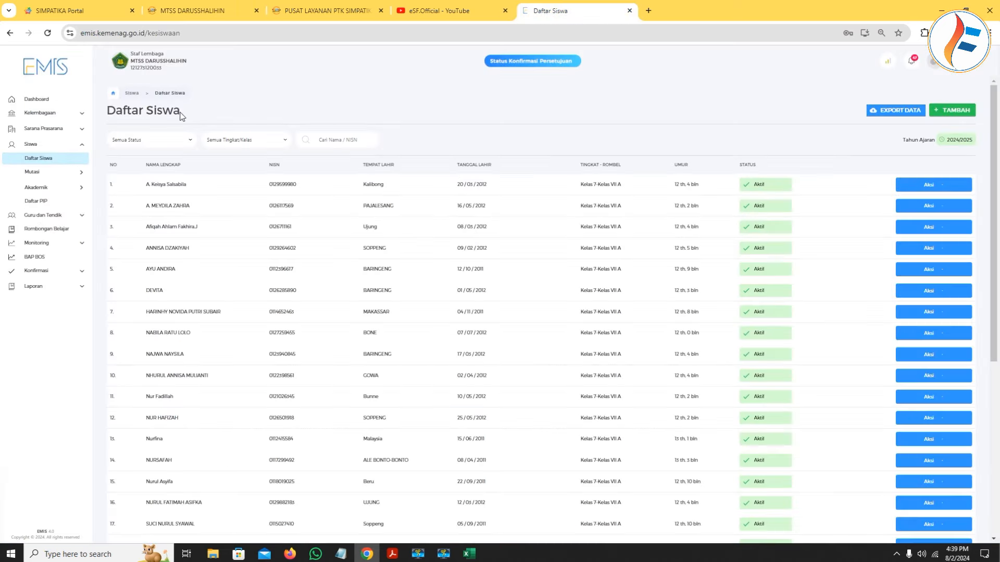
{"action": "left_click", "coordinate": [32, 215]}
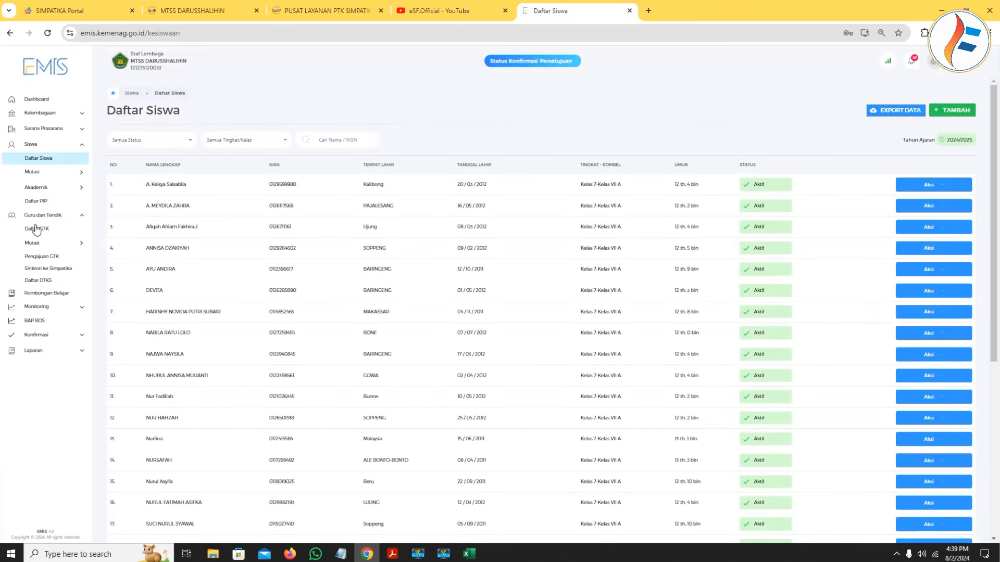
{"action": "left_click", "coordinate": [45, 257]}
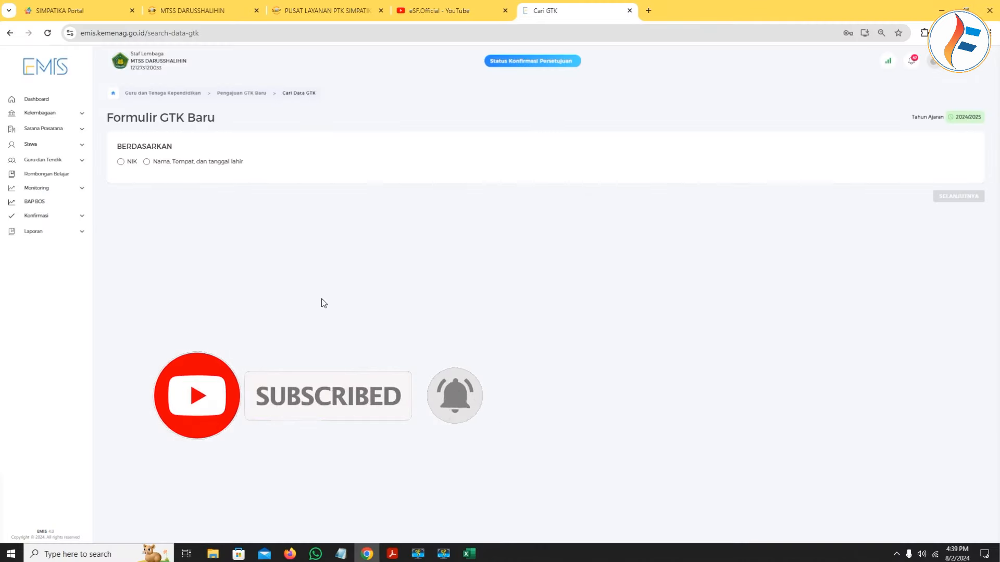
Return to SIMPATIKA and open the Jam Kerja GTK page from the madrasah's Jadwal section.
{"action": "left_click", "coordinate": [192, 10]}
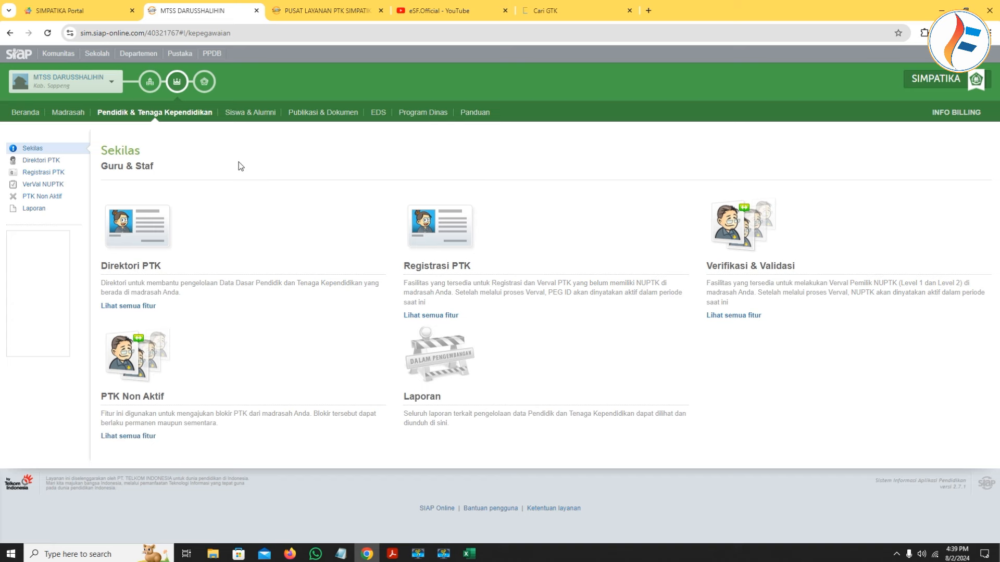
{"action": "left_click", "coordinate": [68, 114]}
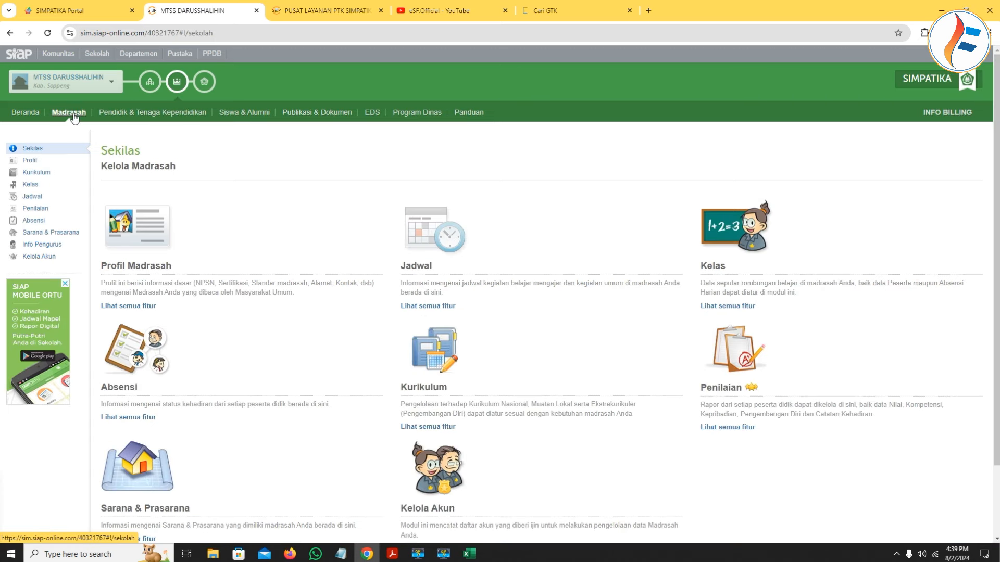
{"action": "left_click", "coordinate": [31, 198]}
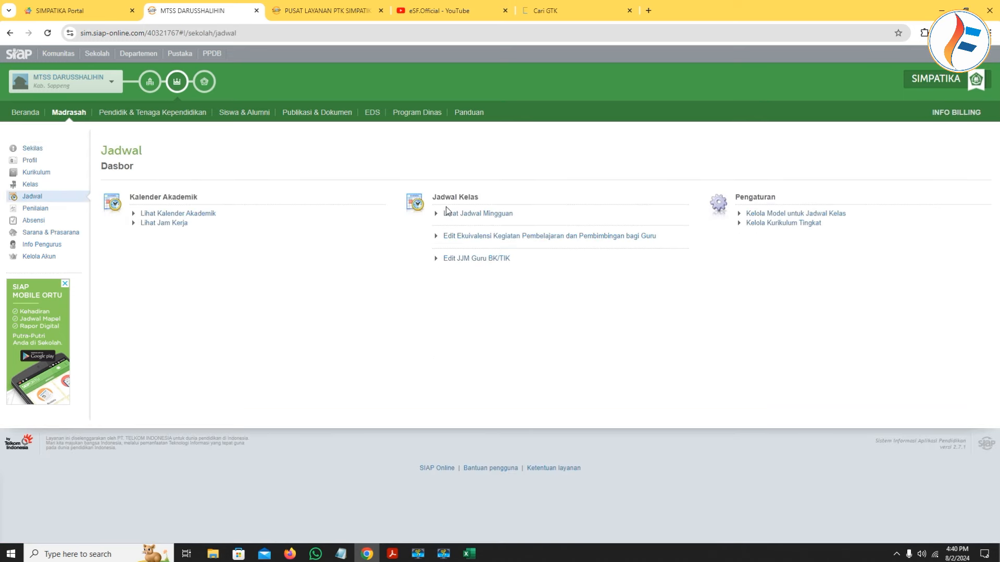
{"action": "left_click", "coordinate": [164, 223]}
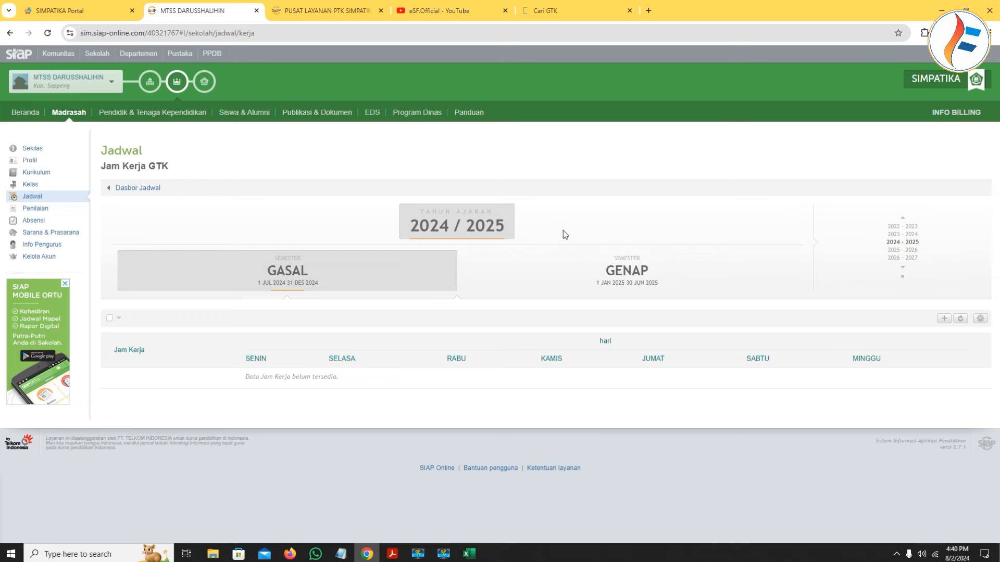
Start a new work-hours entry for the Gasal semester of 2024/2025 with Jenis Jam Kerja set to Reguler.
{"action": "left_click", "coordinate": [943, 318]}
{"action": "left_click", "coordinate": [465, 223]}
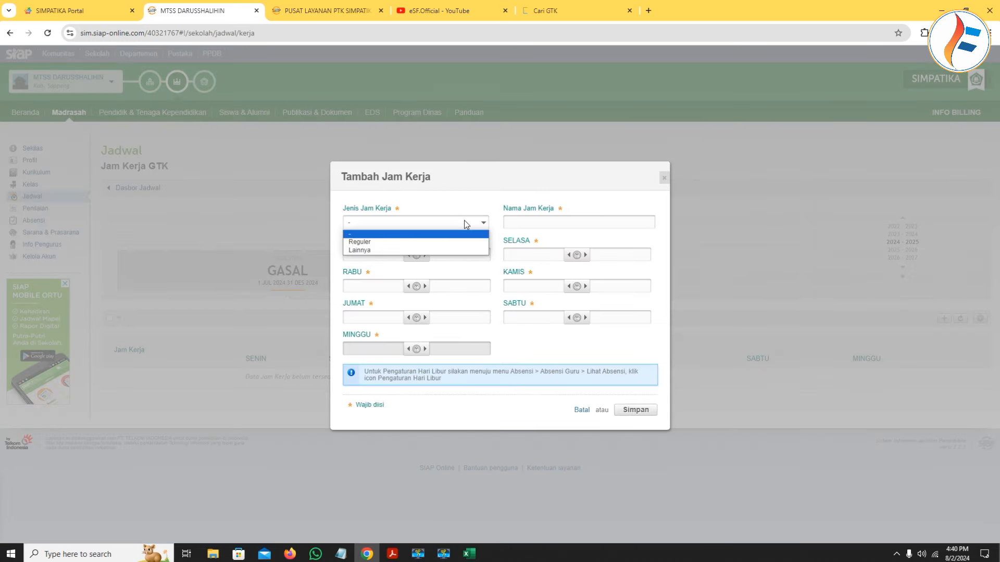
{"action": "left_click", "coordinate": [410, 239]}
{"action": "left_click", "coordinate": [397, 226]}
{"action": "left_click", "coordinate": [391, 242]}
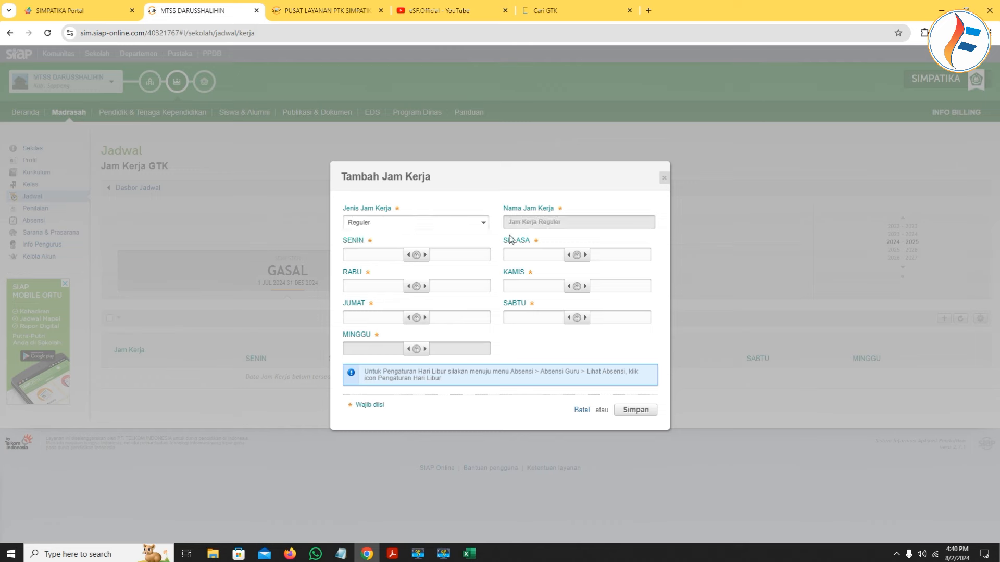
Set the Senin work hours to start at 07:00 and end at 14:30.
{"action": "left_click", "coordinate": [388, 257]}
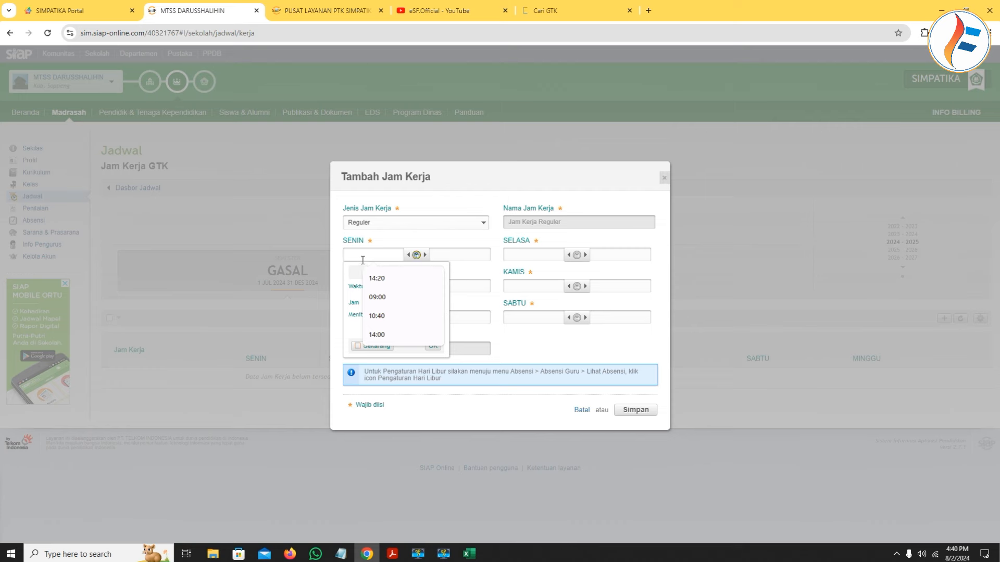
{"action": "type", "text": "07:00"}
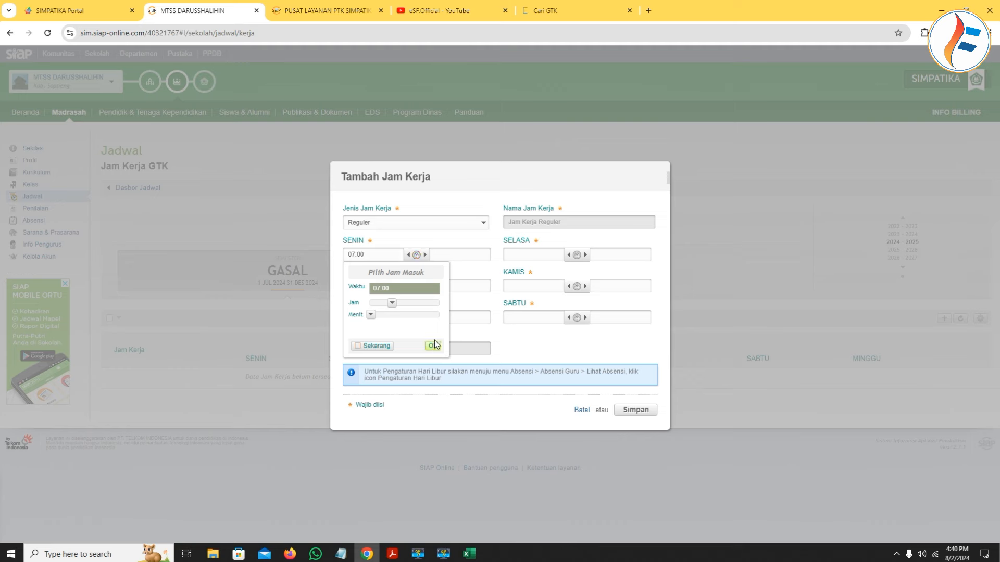
{"action": "left_click", "coordinate": [432, 346]}
{"action": "left_click", "coordinate": [467, 255]}
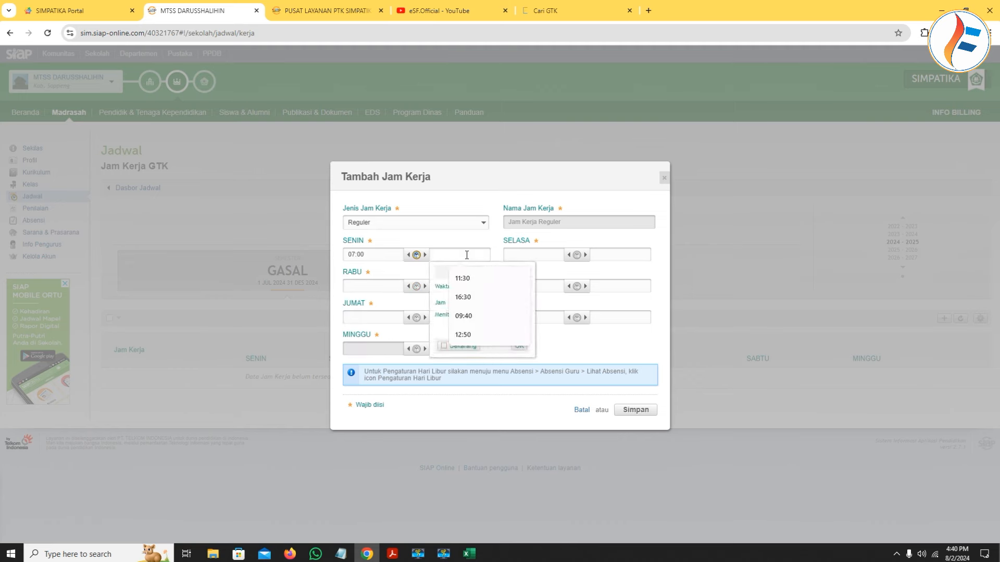
{"action": "type", "text": "14"}
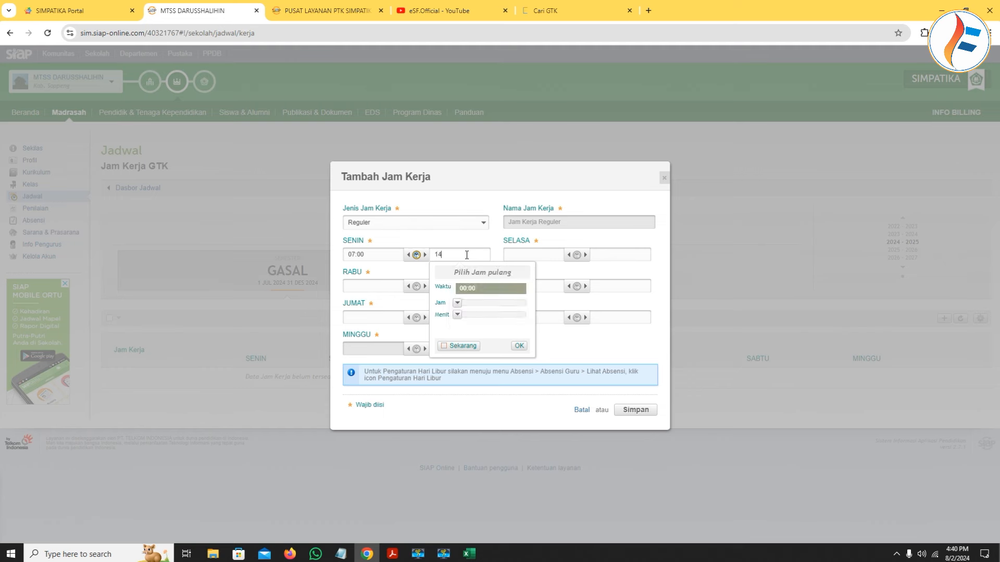
{"action": "type", "text": ":300"}
{"action": "left_click", "coordinate": [519, 346]}
Set Selasa, Rabu and Kamis to 07:00–14:30, Jumat to 07:00–11:30 and Sabtu to 07:00–15:00, then save the work hours.
{"action": "left_click", "coordinate": [546, 255]}
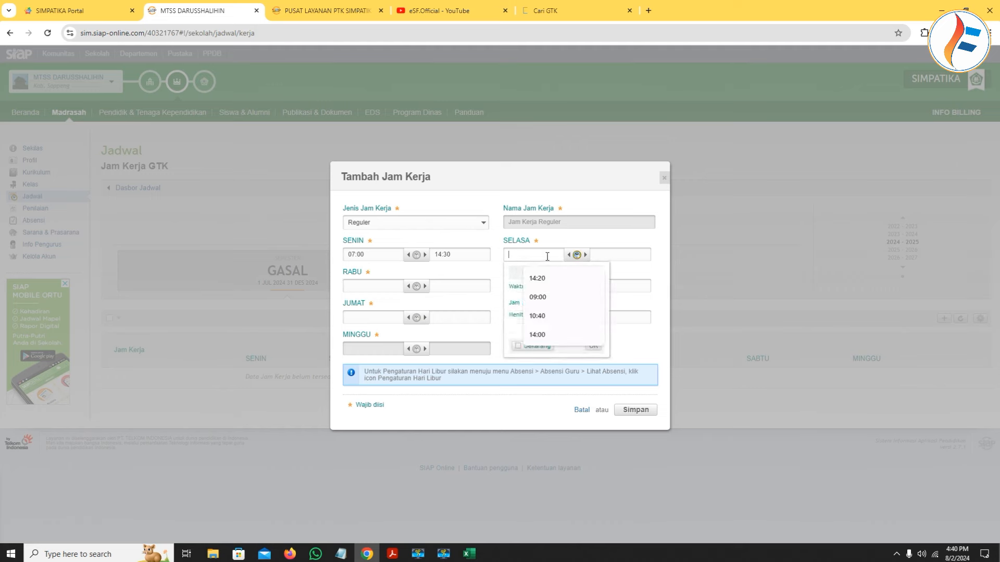
{"action": "type", "text": "90"}
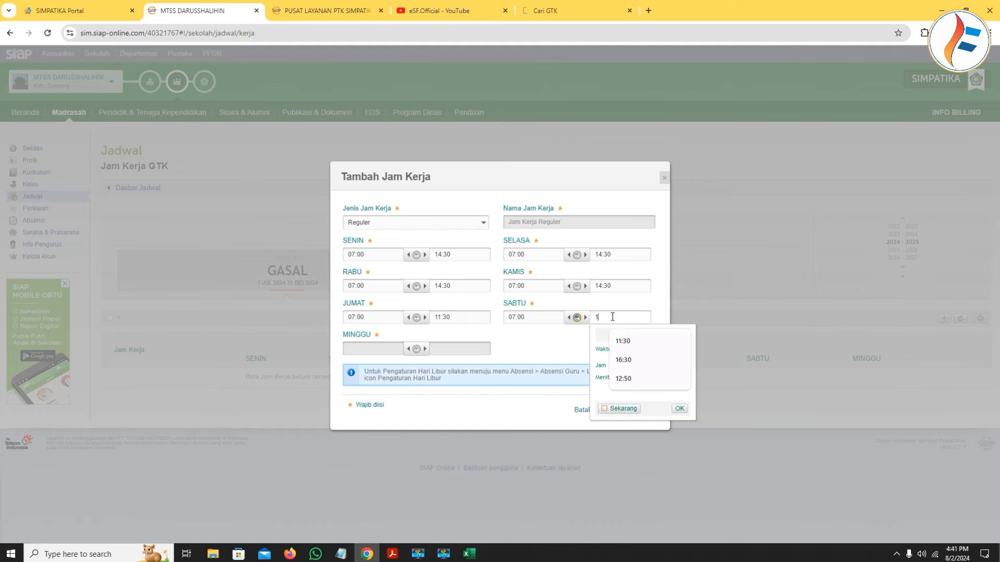
{"action": "type", "text": "5:00"}
{"action": "left_click", "coordinate": [678, 409]}
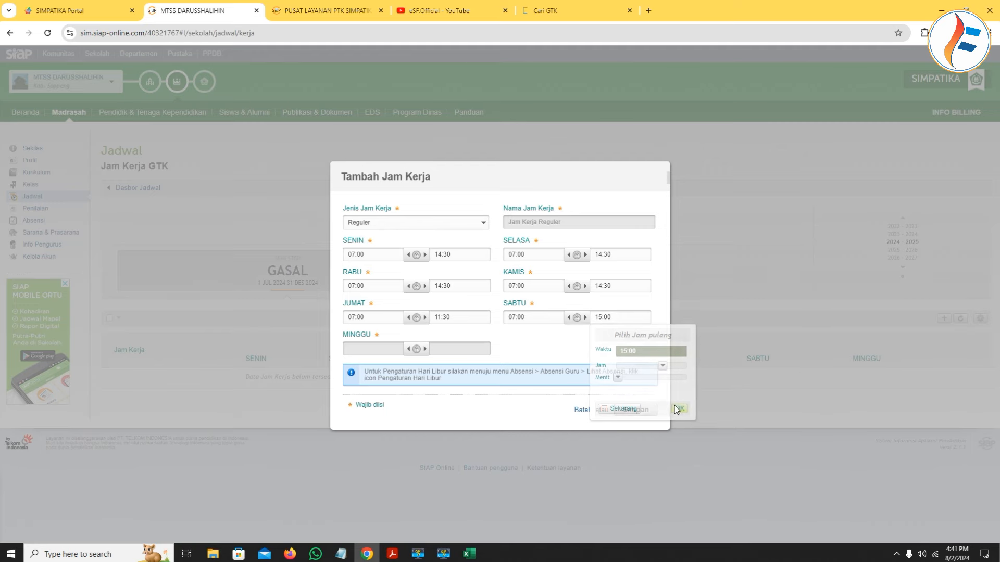
{"action": "left_click", "coordinate": [647, 411]}
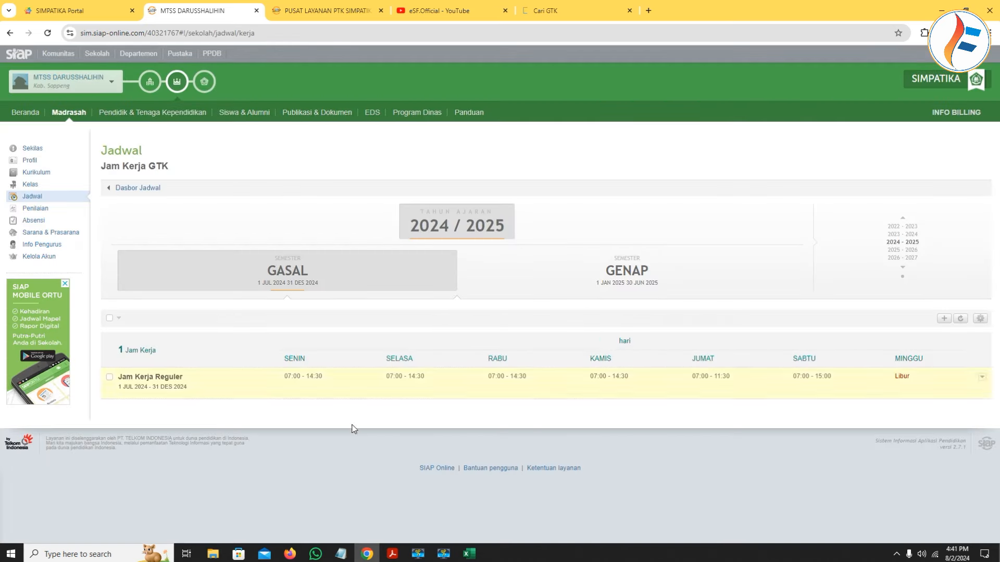
Open the madrasah's Daftar Kelas, review the classes' status and activate KELAS IX C.
{"action": "left_click", "coordinate": [55, 196]}
{"action": "left_click", "coordinate": [31, 185]}
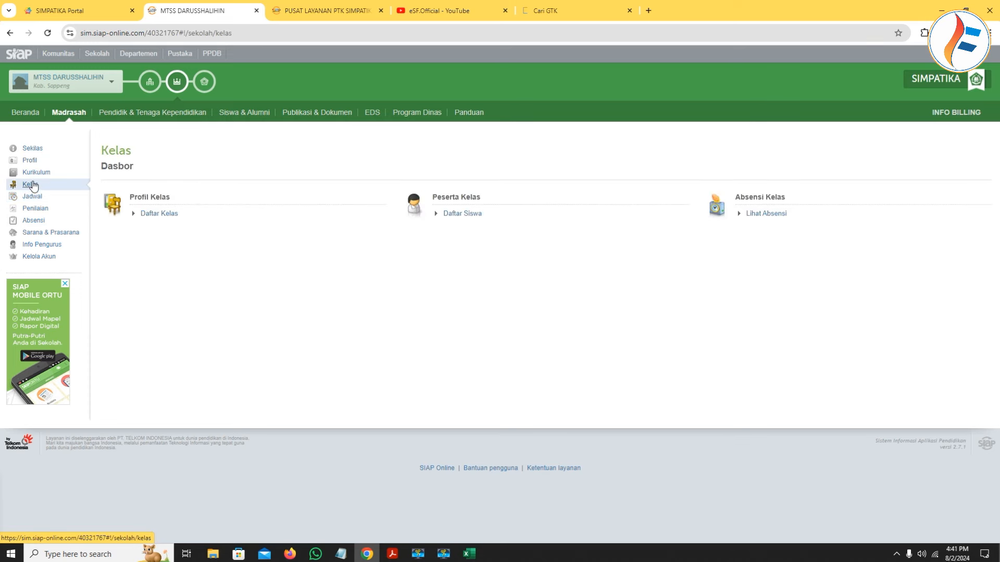
{"action": "scroll", "coordinate": [445, 179], "scroll_direction": "down", "scroll_amount": 6}
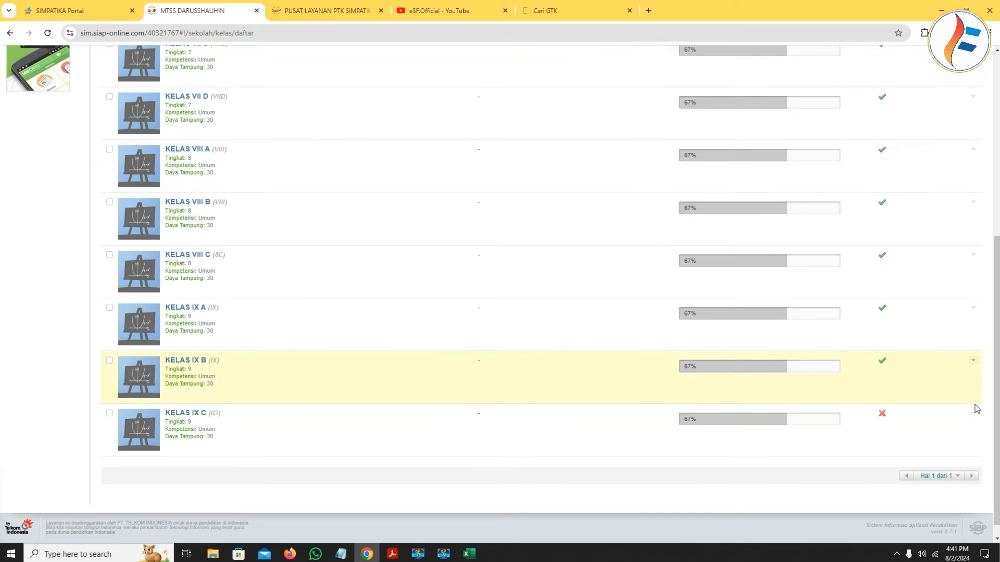
{"action": "scroll", "coordinate": [493, 229], "scroll_direction": "up", "scroll_amount": 2}
{"action": "scroll", "coordinate": [268, 103], "scroll_direction": "up", "scroll_amount": 2}
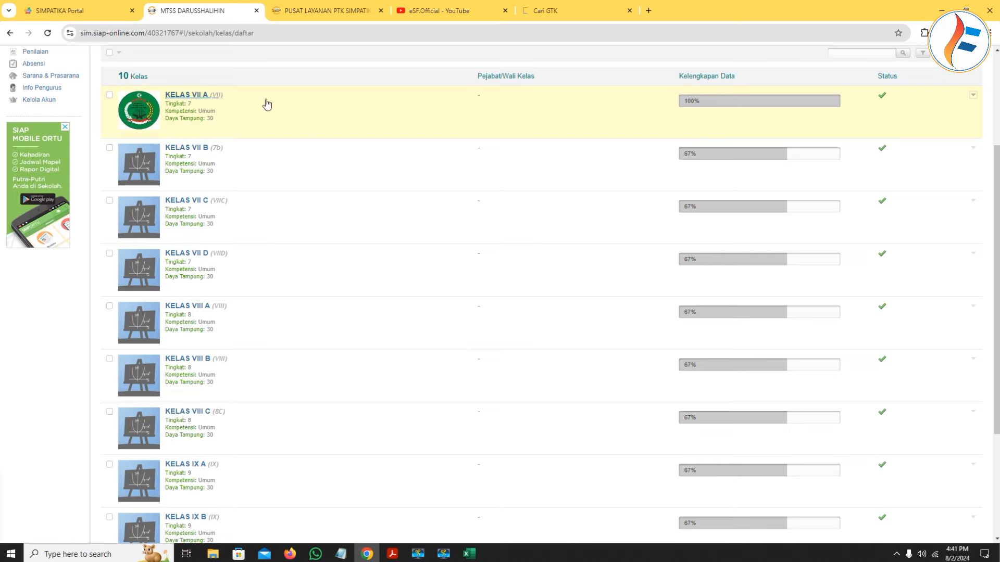
{"action": "scroll", "coordinate": [650, 286], "scroll_direction": "up", "scroll_amount": 1}
{"action": "scroll", "coordinate": [683, 335], "scroll_direction": "down", "scroll_amount": 5}
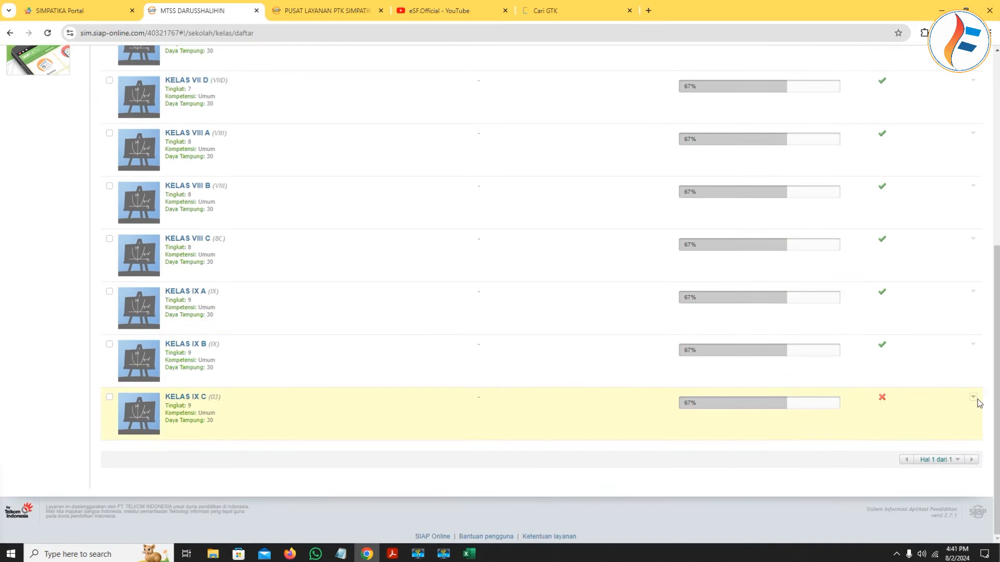
{"action": "left_click", "coordinate": [972, 398]}
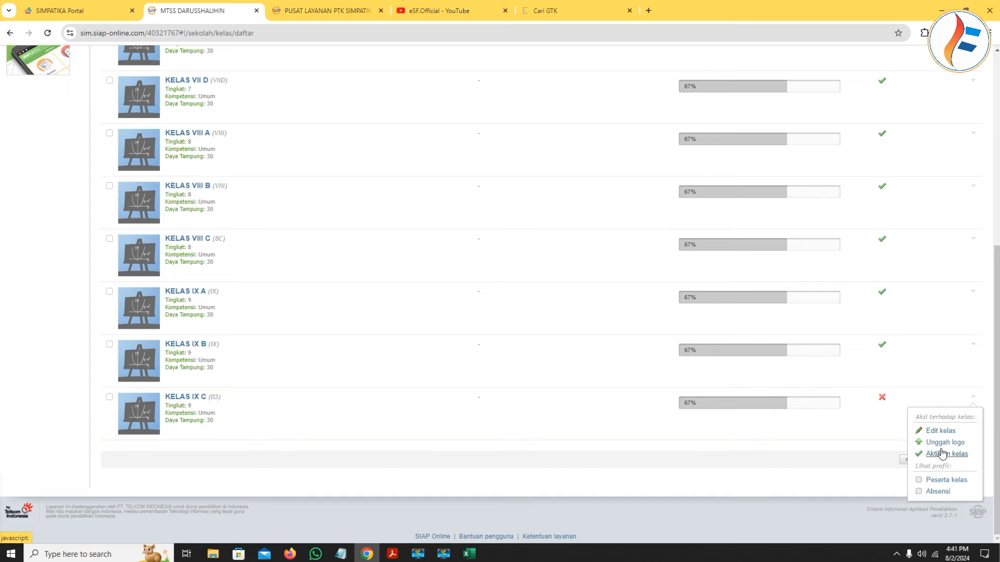
{"action": "left_click", "coordinate": [940, 454]}
{"action": "left_click", "coordinate": [477, 334]}
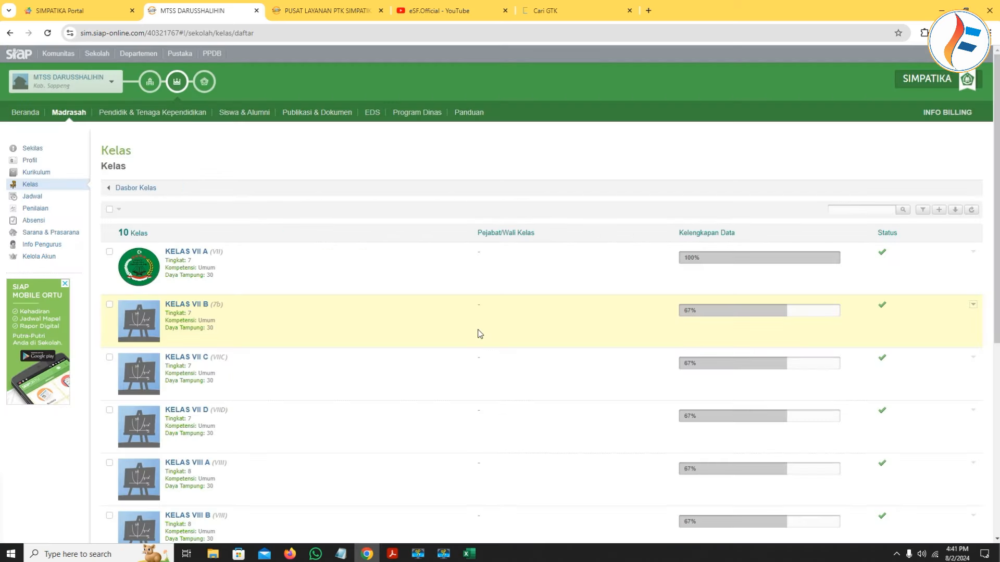
Check the class list and view the actions available for KELAS VII A.
{"action": "scroll", "coordinate": [540, 325], "scroll_direction": "down", "scroll_amount": 5}
{"action": "scroll", "coordinate": [566, 322], "scroll_direction": "up", "scroll_amount": 5}
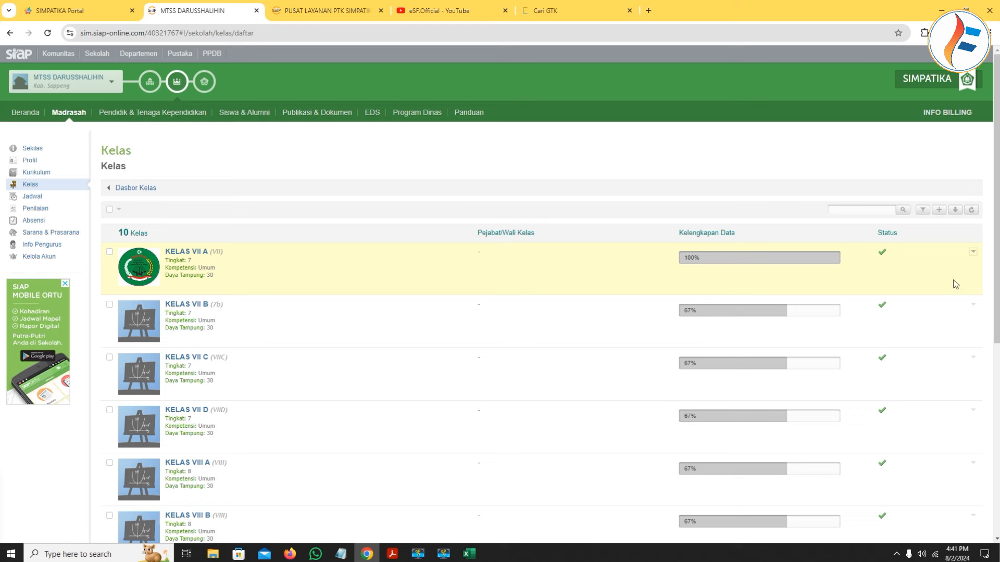
{"action": "left_click", "coordinate": [972, 252]}
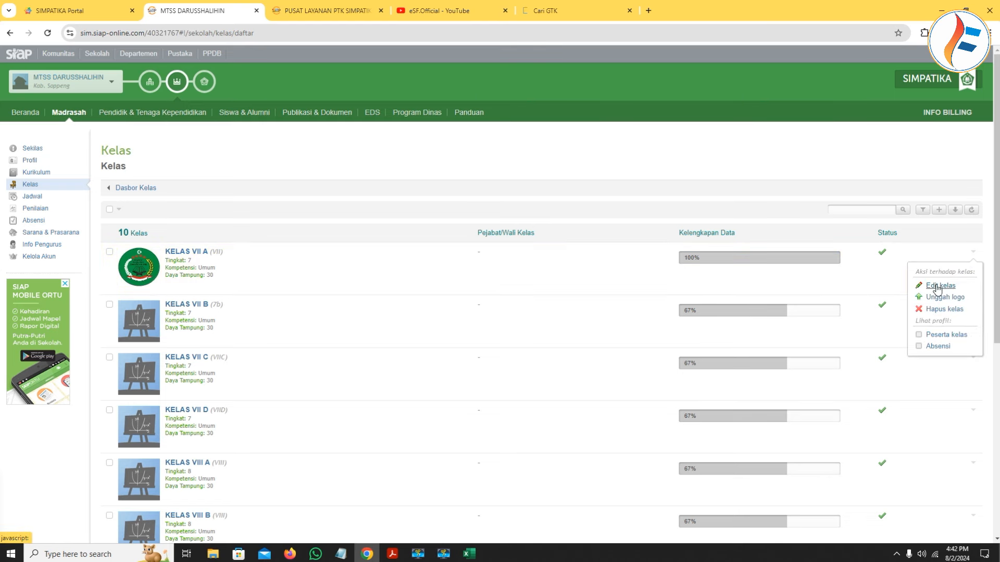
{"action": "left_click", "coordinate": [485, 279]}
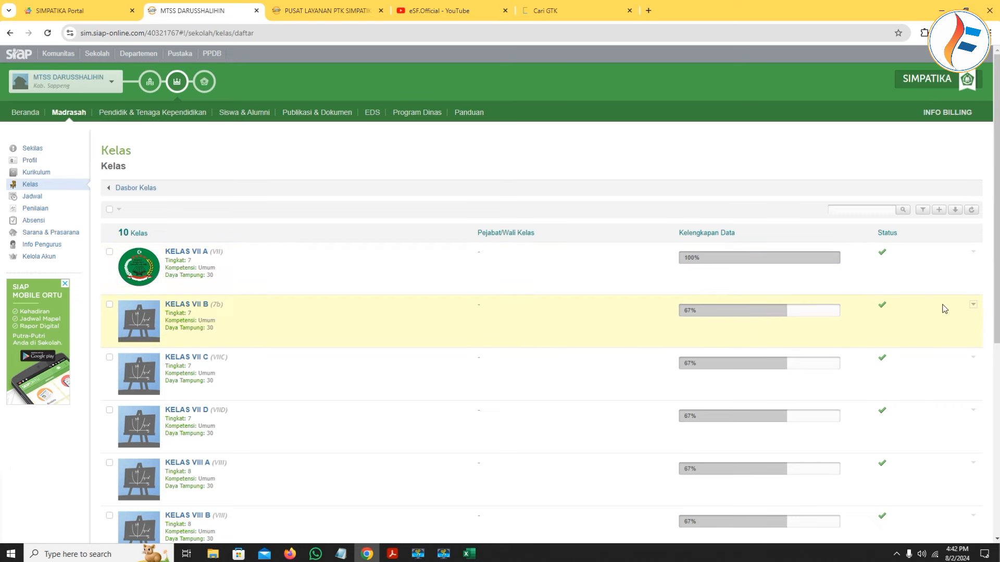
Edit KELAS VII D, assign a teacher from the second page of the homeroom teacher list as Wali Kelas, and save the class.
{"action": "left_click", "coordinate": [973, 409]}
{"action": "left_click", "coordinate": [934, 446]}
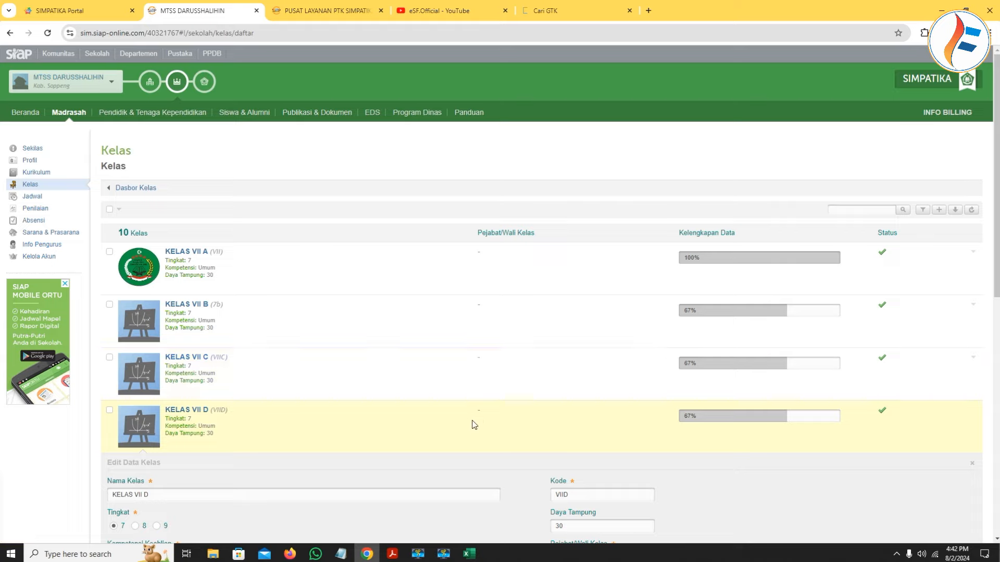
{"action": "scroll", "coordinate": [459, 417], "scroll_direction": "down", "scroll_amount": 4}
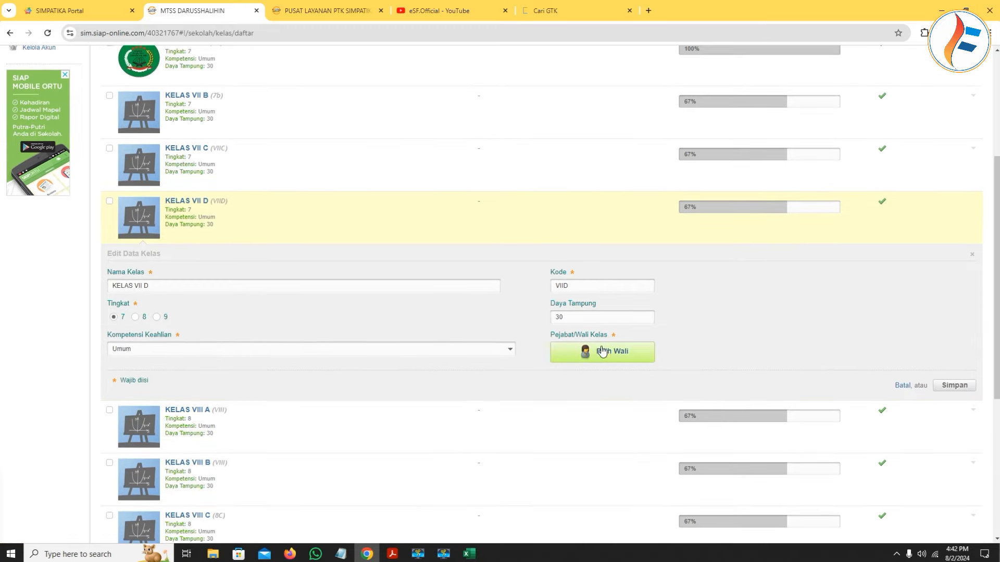
{"action": "left_click", "coordinate": [602, 352]}
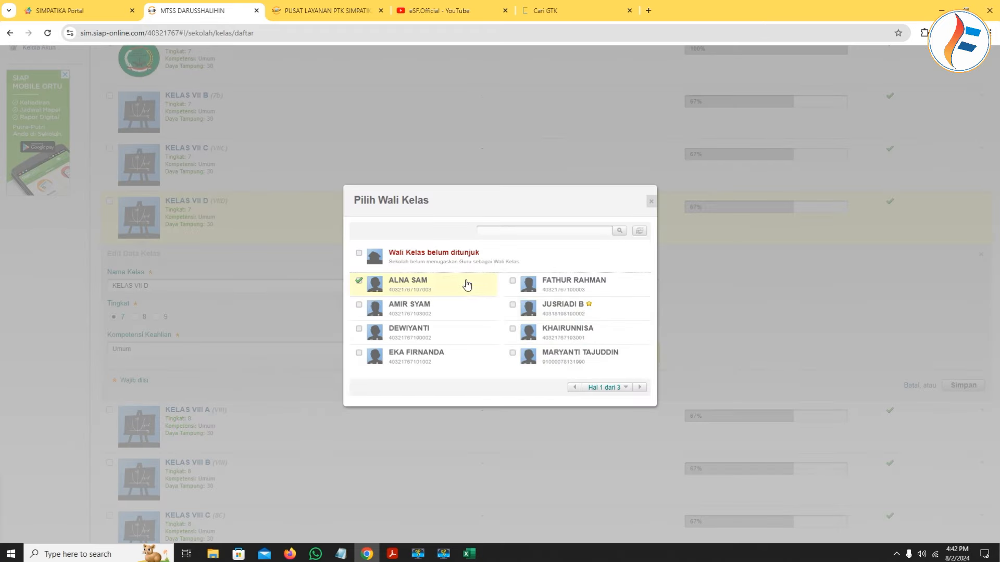
{"action": "left_click", "coordinate": [608, 393]}
{"action": "left_click", "coordinate": [616, 373]}
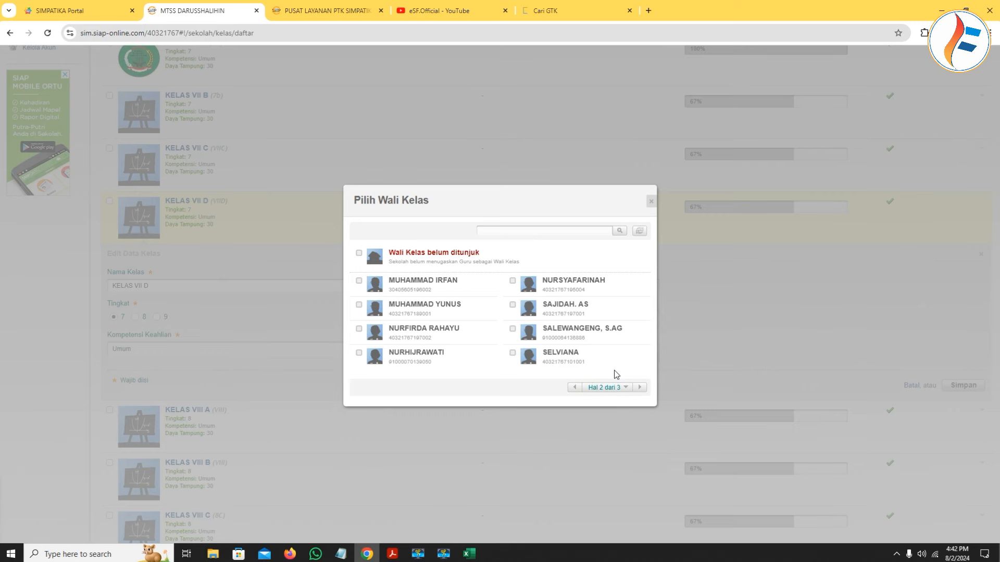
{"action": "left_click", "coordinate": [546, 362]}
{"action": "left_click", "coordinate": [949, 390]}
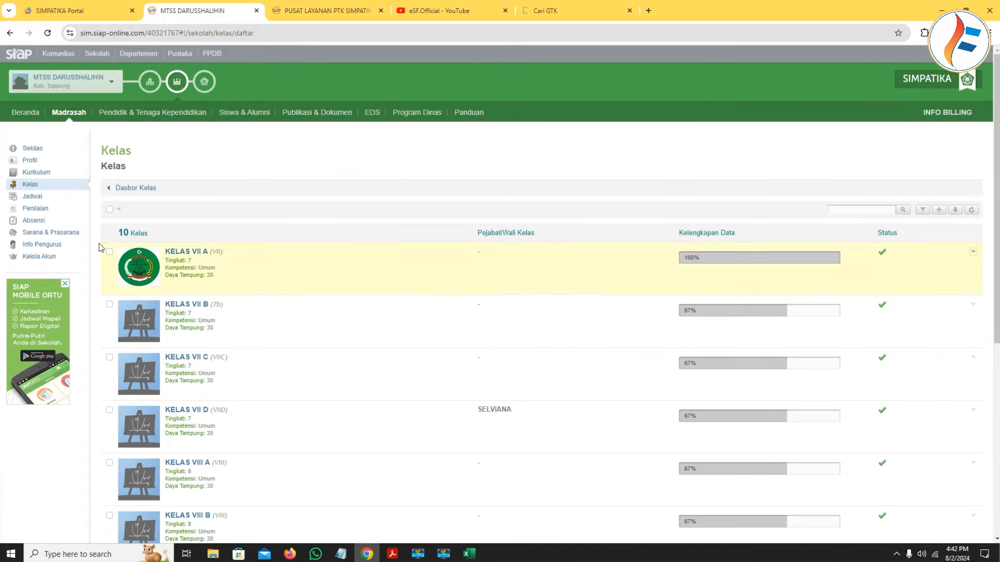
Open the Peserta Kelas student list for Kelas VII A.
{"action": "left_click", "coordinate": [31, 185]}
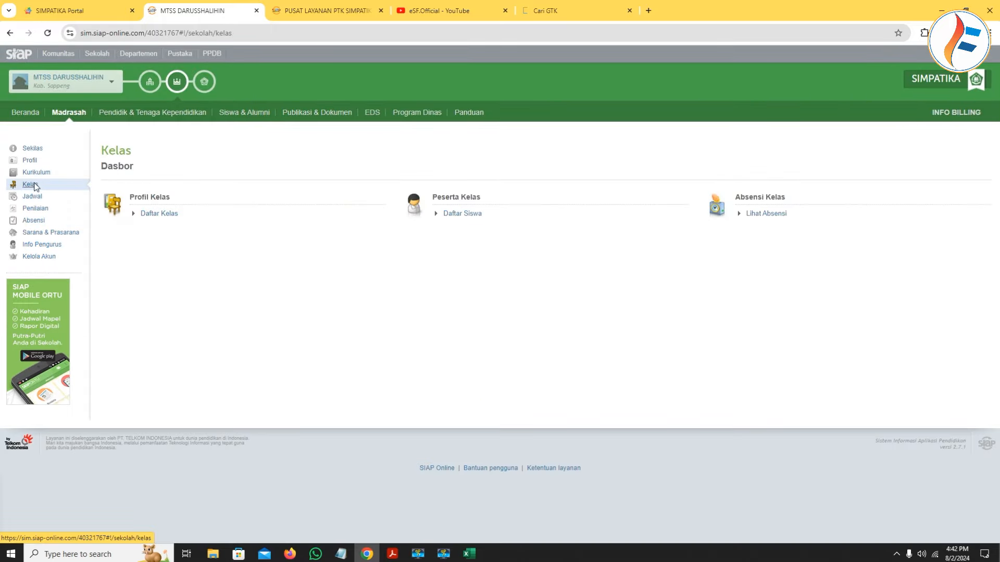
{"action": "left_click", "coordinate": [463, 214]}
{"action": "left_click", "coordinate": [159, 214]}
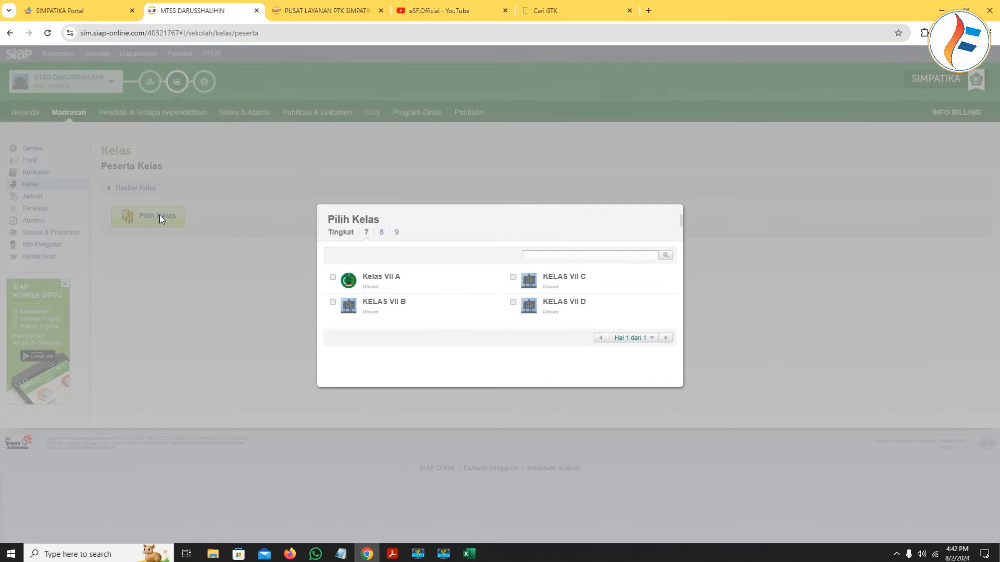
{"action": "left_click", "coordinate": [349, 278]}
Check the students available to add to Kelas VII A from Siswa non Kelas and KELAS VII C, and close without adding any.
{"action": "left_click", "coordinate": [963, 259]}
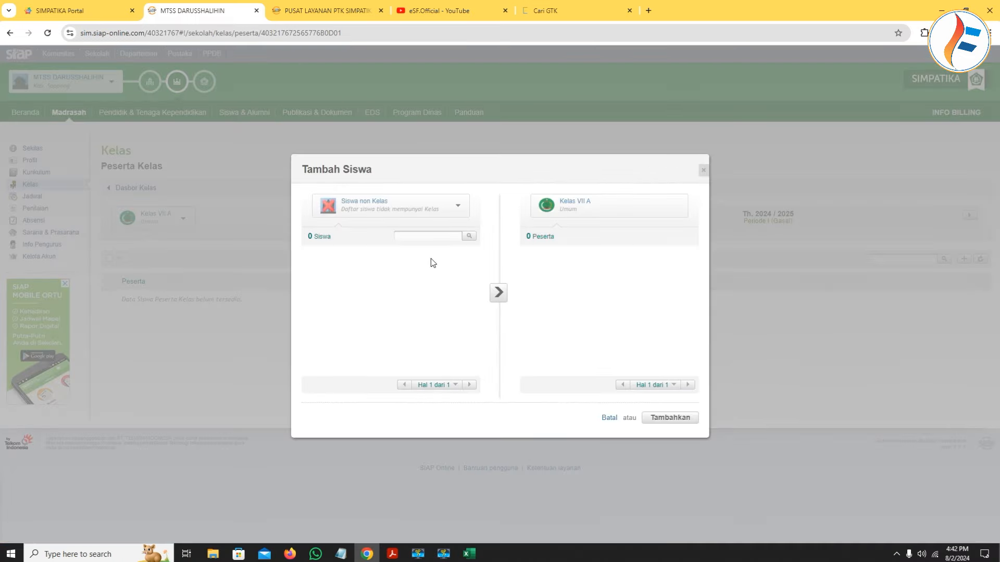
{"action": "left_click", "coordinate": [442, 208]}
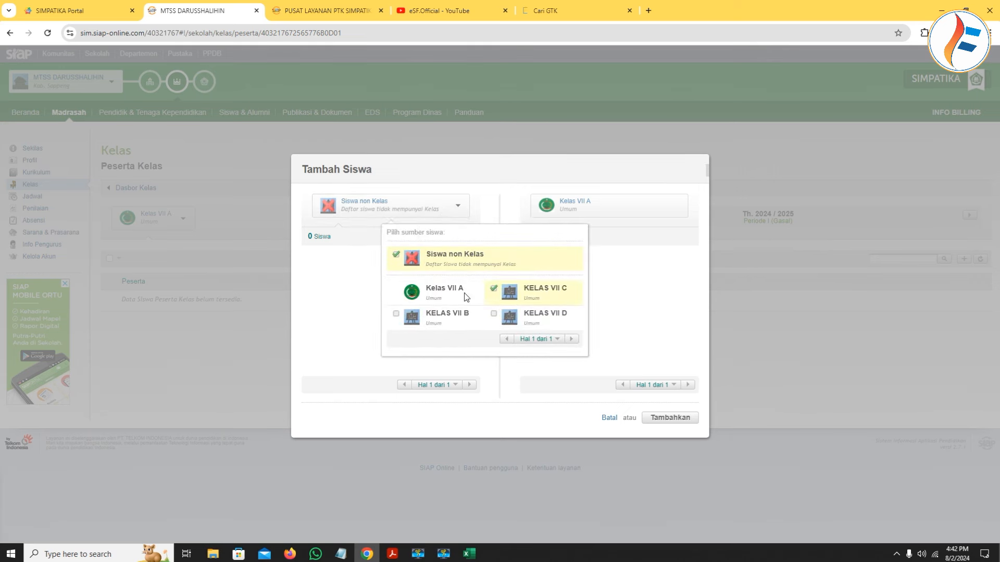
{"action": "left_click", "coordinate": [543, 290]}
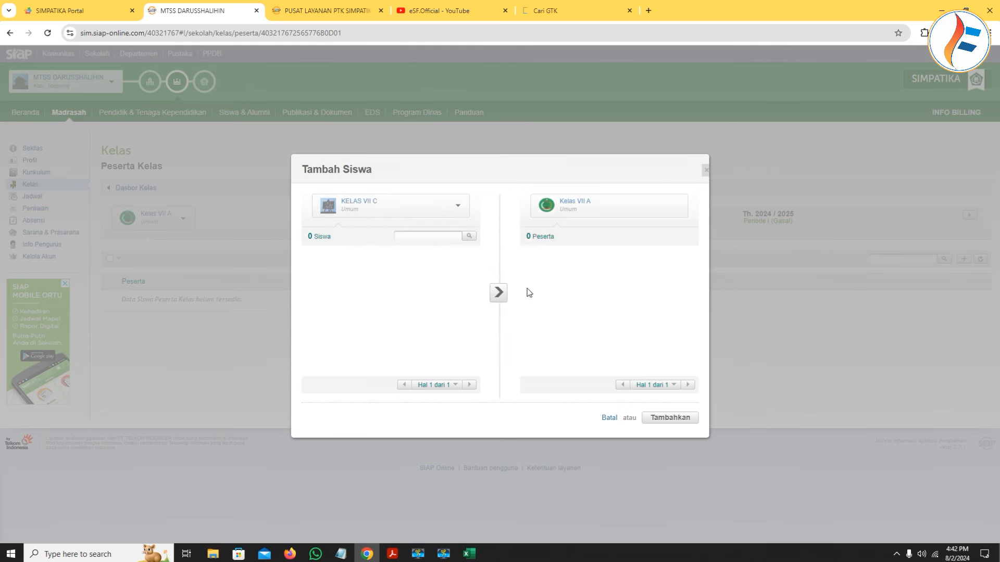
{"action": "left_click", "coordinate": [429, 208]}
{"action": "left_click", "coordinate": [705, 170]}
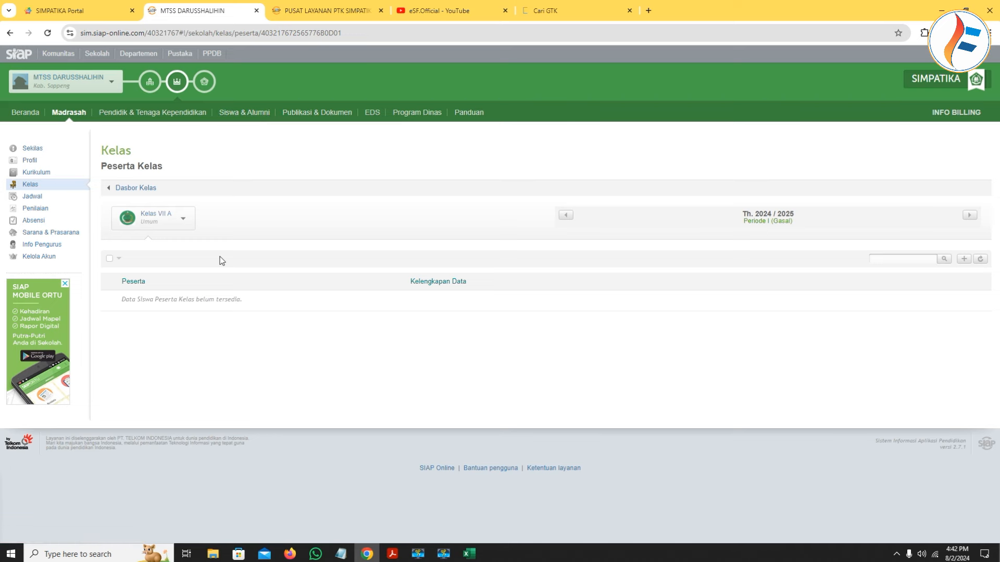
Open the weekly class schedule (Jadwal Mingguan) of Kelas VII A.
{"action": "left_click", "coordinate": [36, 201]}
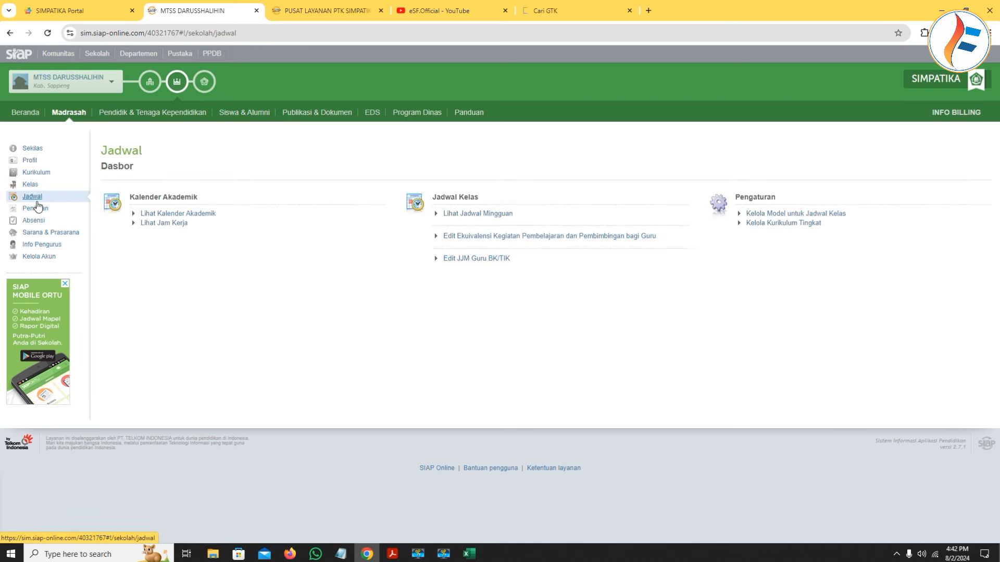
{"action": "left_click", "coordinate": [479, 215]}
{"action": "left_click", "coordinate": [176, 221]}
{"action": "left_click", "coordinate": [367, 283]}
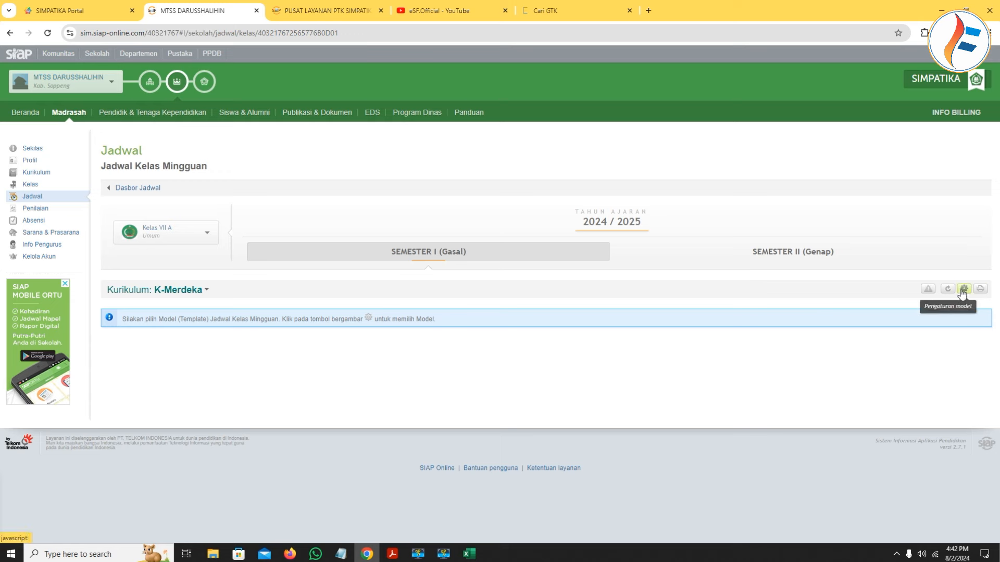
Apply the ROSTER PATEN model to Kelas VII A's weekly schedule and review the timetable.
{"action": "left_click", "coordinate": [963, 292]}
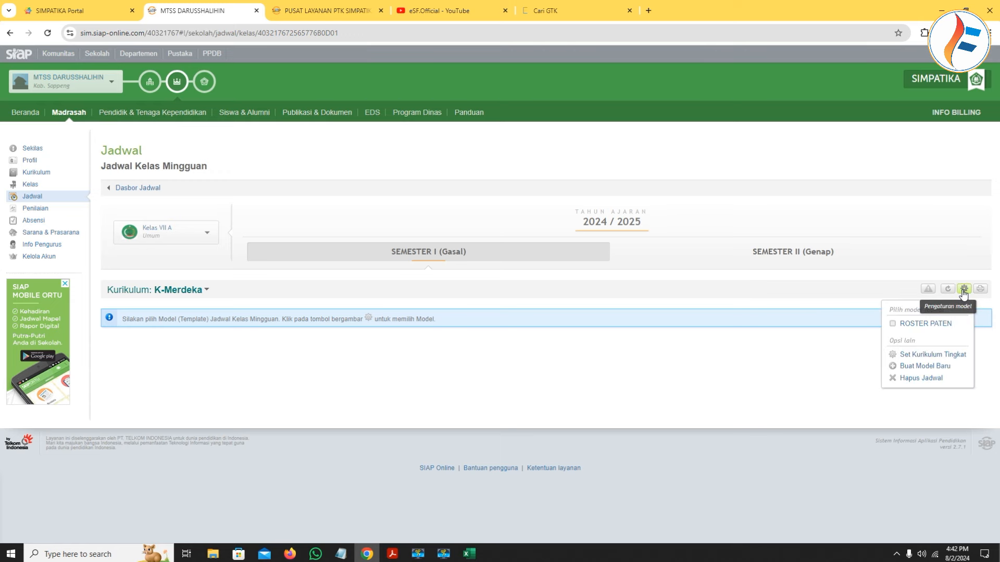
{"action": "left_click", "coordinate": [925, 324]}
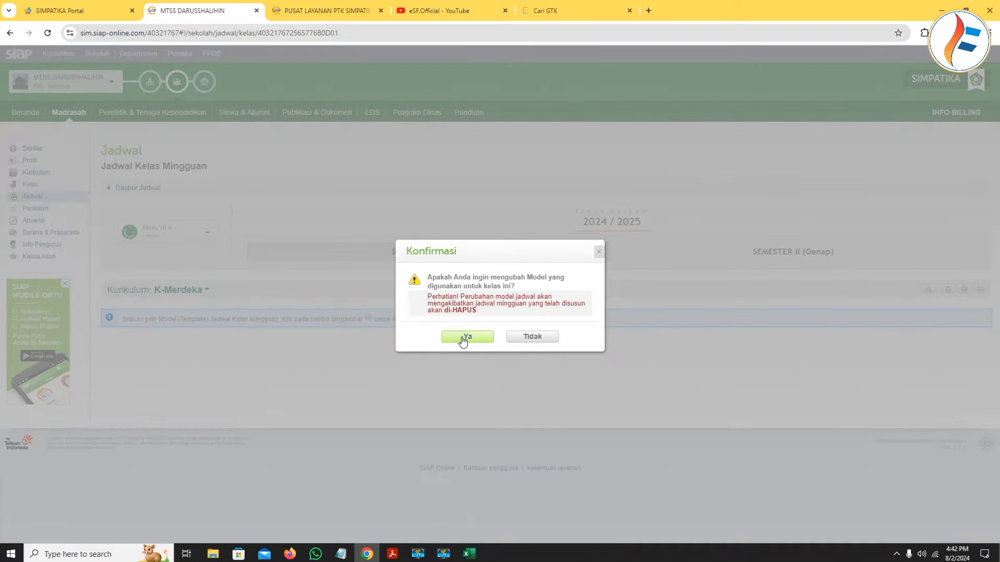
{"action": "left_click", "coordinate": [465, 339]}
{"action": "scroll", "coordinate": [561, 319], "scroll_direction": "down", "scroll_amount": 4}
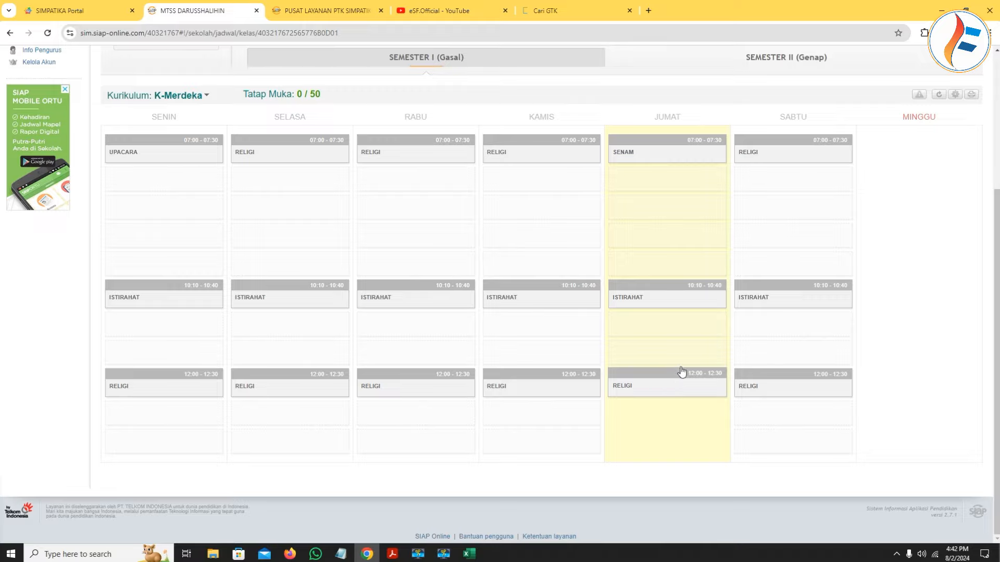
{"action": "scroll", "coordinate": [681, 373], "scroll_direction": "up", "scroll_amount": 2}
{"action": "scroll", "coordinate": [677, 348], "scroll_direction": "up", "scroll_amount": 2}
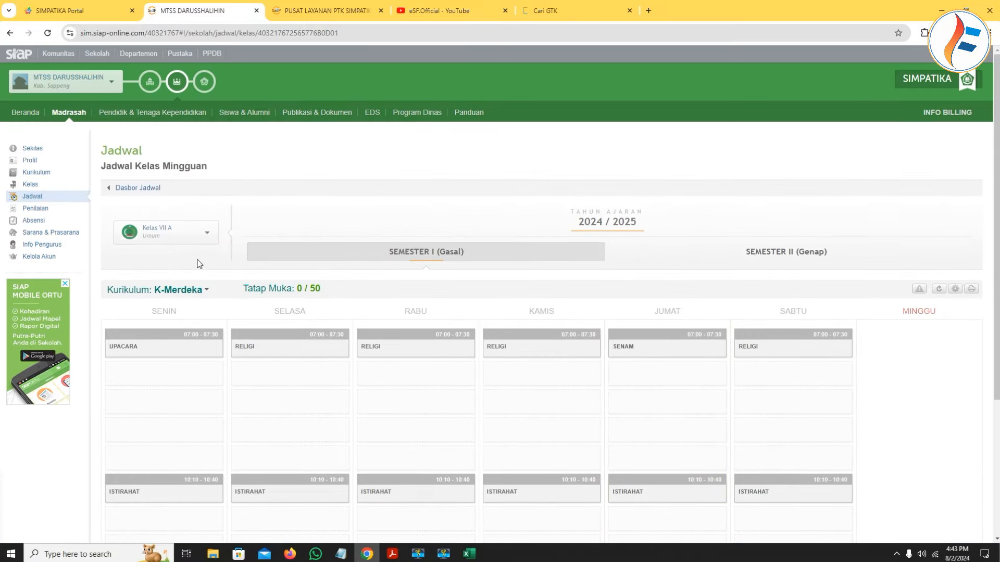
Add a 1-hour Akidah Akhlaq lesson in the first Senin period of Kelas VII A, assign a teacher and save it.
{"action": "left_click", "coordinate": [193, 372]}
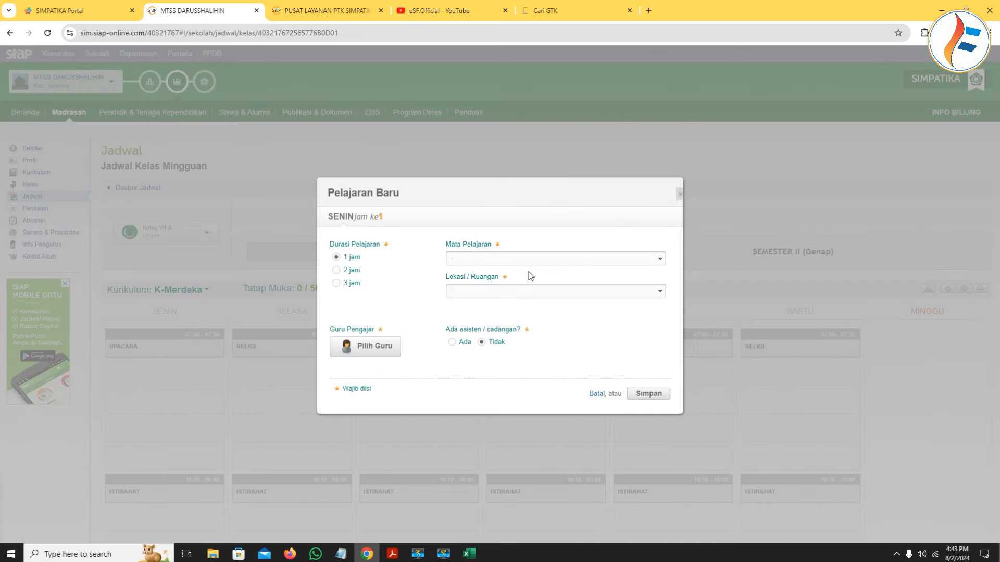
{"action": "left_click", "coordinate": [544, 257]}
{"action": "left_click", "coordinate": [514, 287]}
{"action": "left_click", "coordinate": [364, 347]}
{"action": "left_click", "coordinate": [421, 273]}
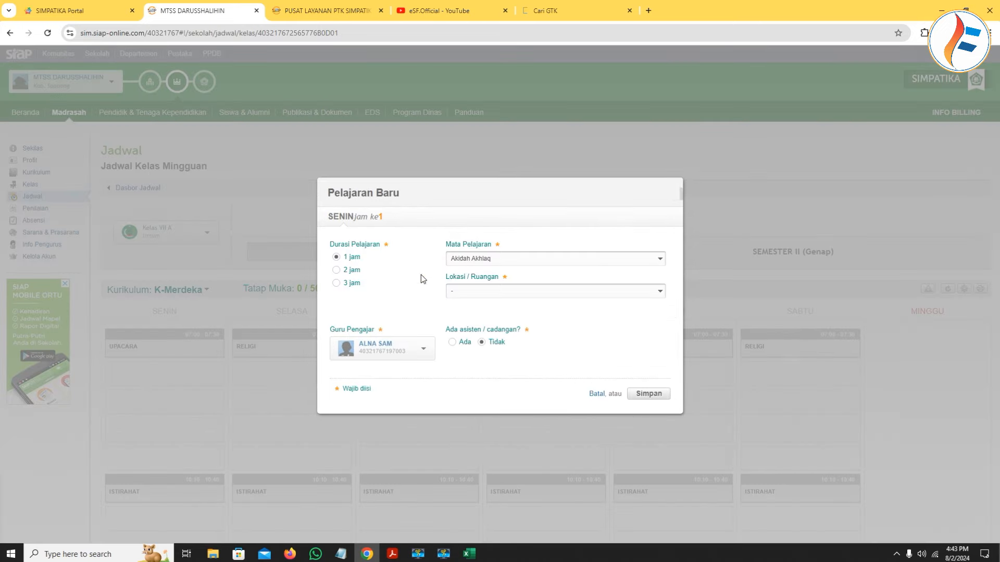
{"action": "left_click", "coordinate": [650, 393]}
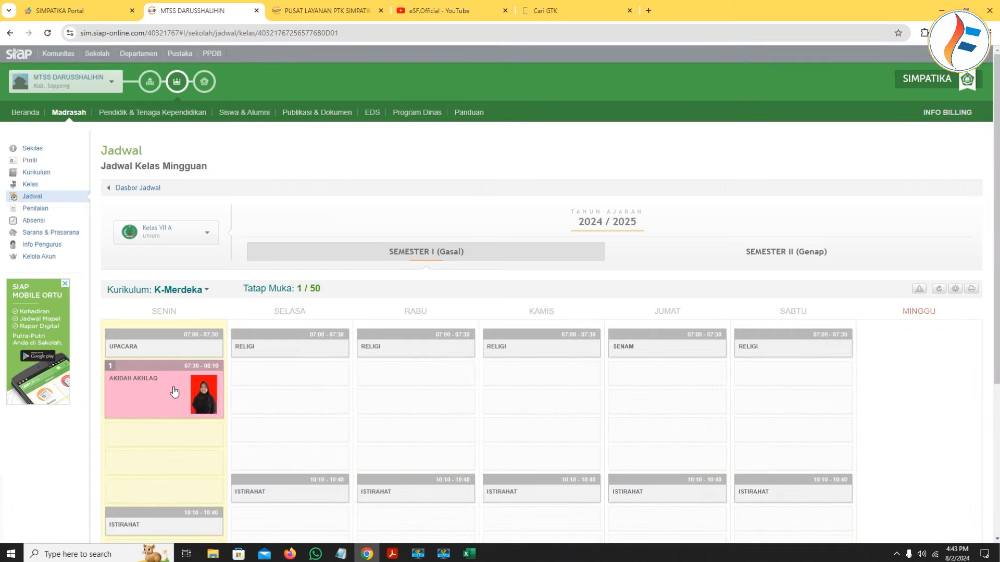
Delete the Akidah Akhlaq lesson from Senin's first period and return to the Jadwal Kelas Mingguan page.
{"action": "mouse_move", "coordinate": [175, 392]}
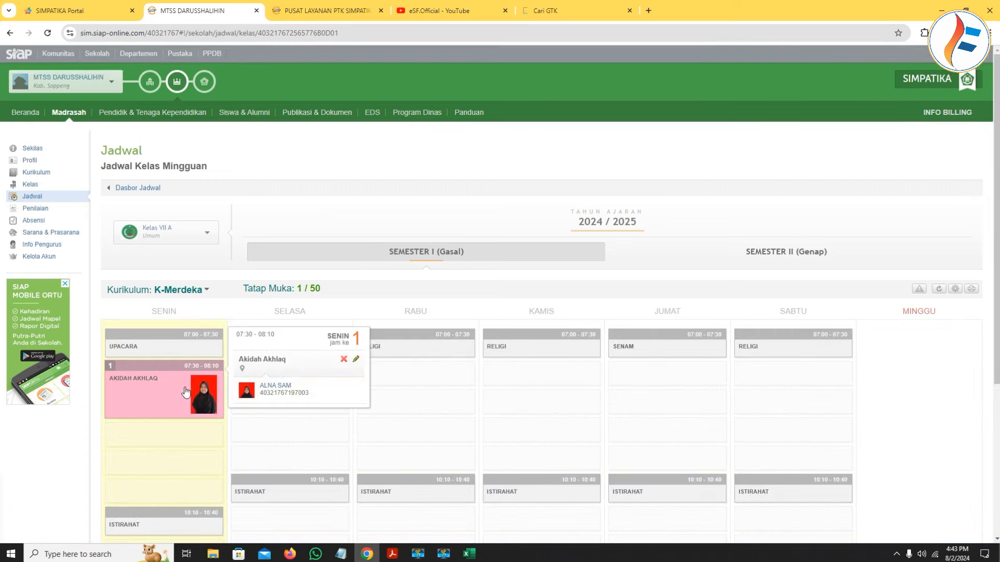
{"action": "left_click", "coordinate": [342, 363]}
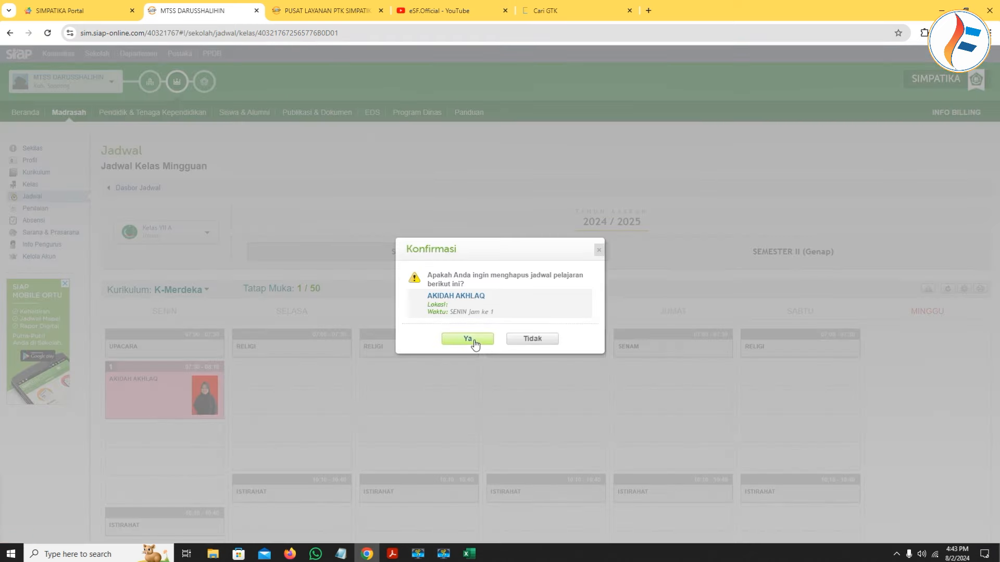
{"action": "left_click", "coordinate": [473, 340]}
{"action": "left_click", "coordinate": [33, 197]}
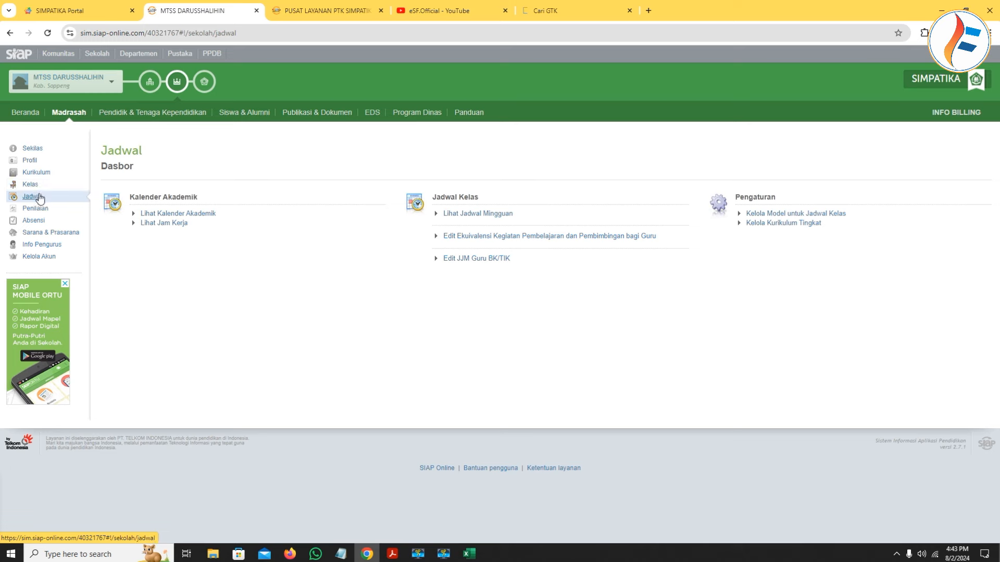
{"action": "left_click", "coordinate": [484, 215]}
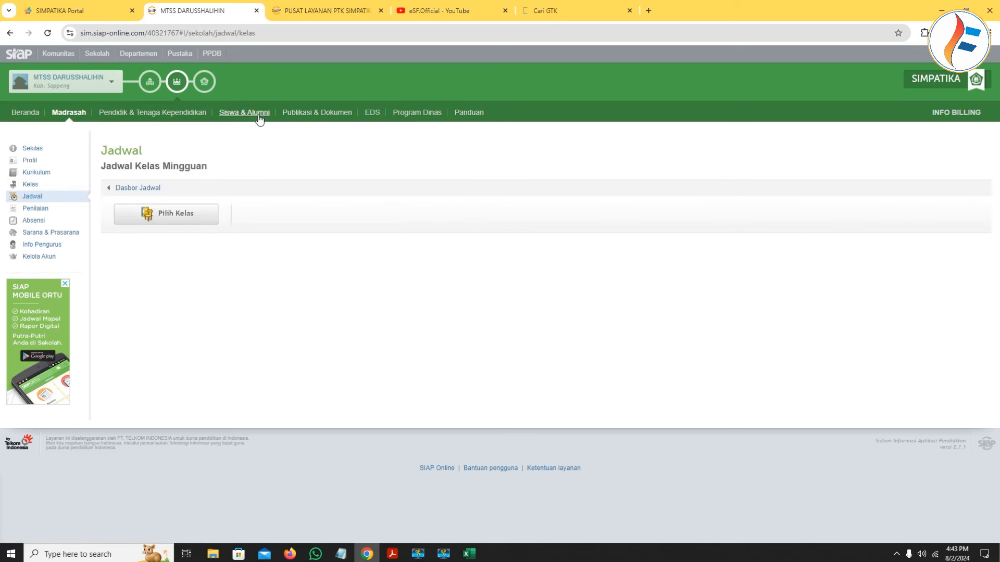
Switch to the PTK service page and examine the Data Guru recap of the madrasah's teachers.
{"action": "left_click", "coordinate": [308, 13]}
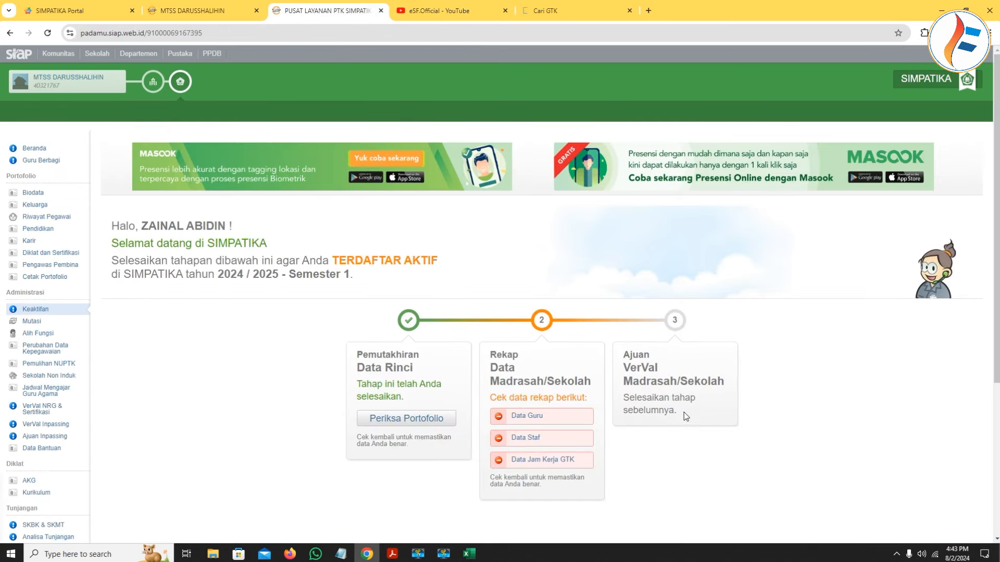
{"action": "left_click", "coordinate": [521, 419]}
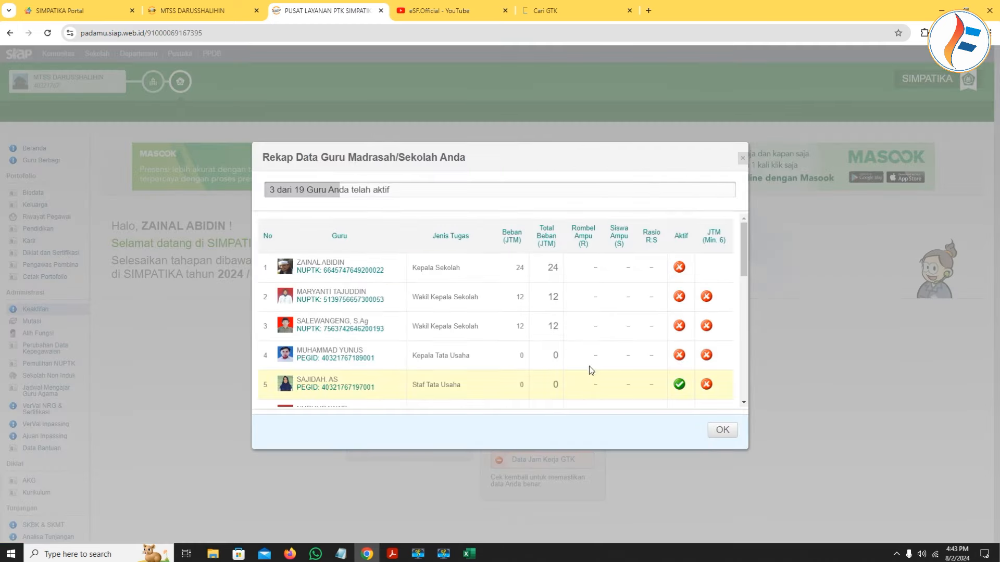
{"action": "left_click", "coordinate": [742, 157]}
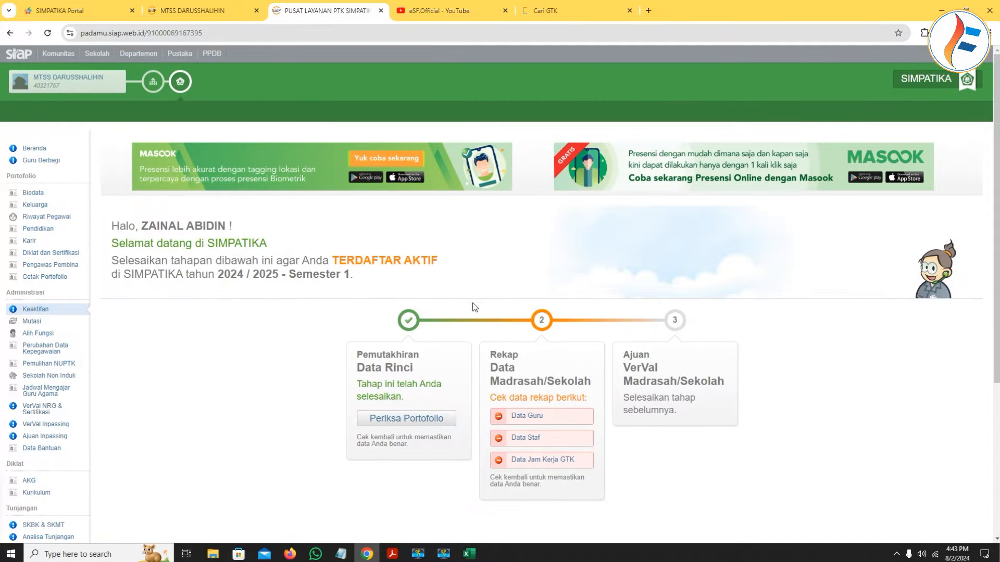
Open Analisa Tunjangan and examine the allowance eligibility analysis, including the JTM totals, requirement status and conclusion for 2024/2025 Semester 1.
{"action": "scroll", "coordinate": [49, 437], "scroll_direction": "down", "scroll_amount": 2}
{"action": "left_click", "coordinate": [48, 434]}
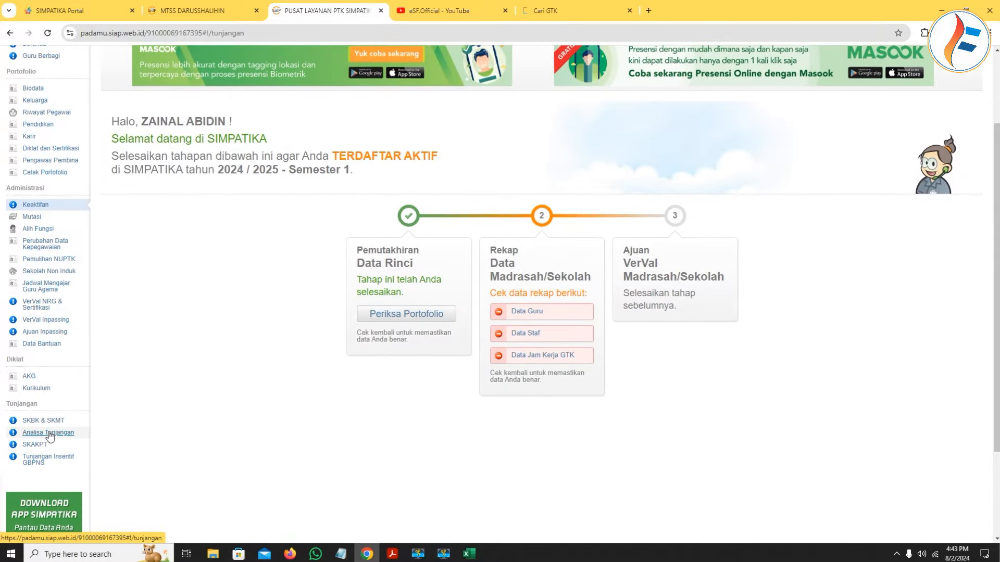
{"action": "scroll", "coordinate": [492, 411], "scroll_direction": "down", "scroll_amount": 12}
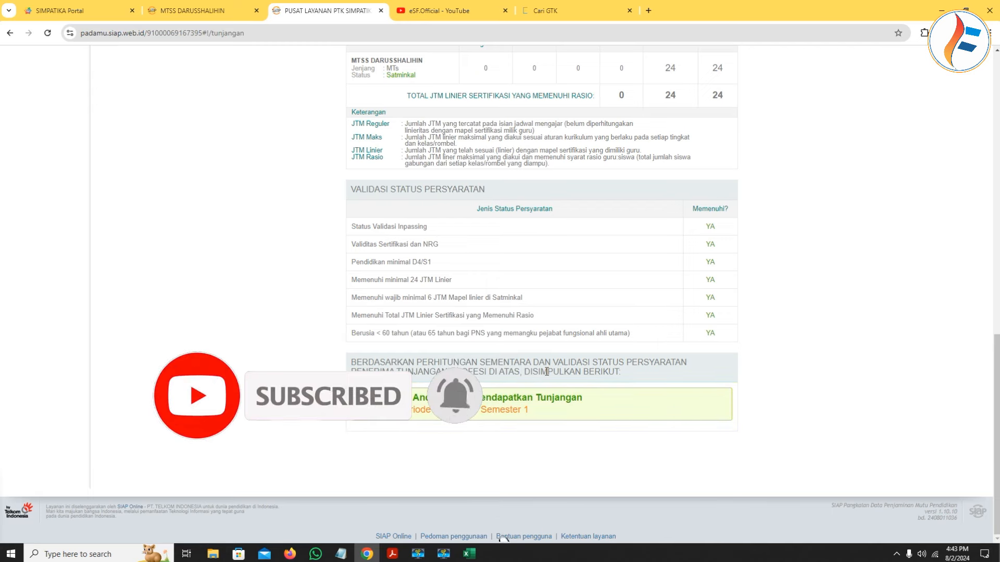
{"action": "scroll", "coordinate": [546, 371], "scroll_direction": "up", "scroll_amount": 2}
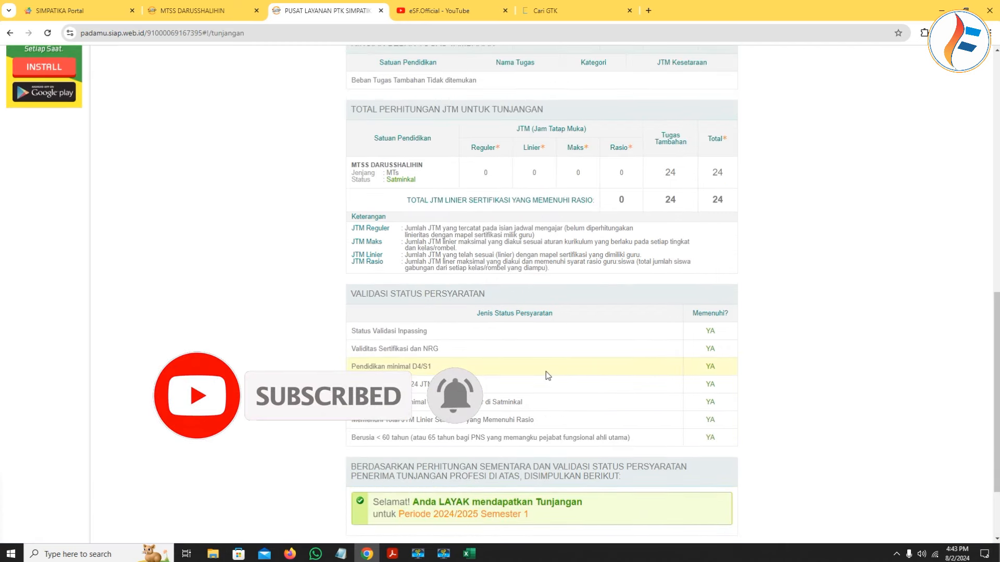
{"action": "scroll", "coordinate": [546, 371], "scroll_direction": "up", "scroll_amount": 9}
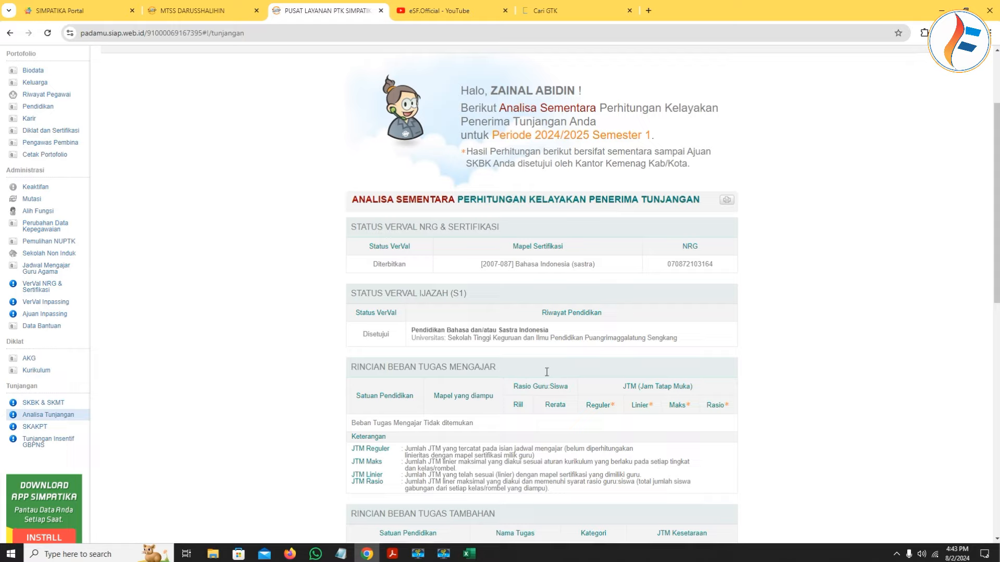
{"action": "scroll", "coordinate": [546, 372], "scroll_direction": "up", "scroll_amount": 2}
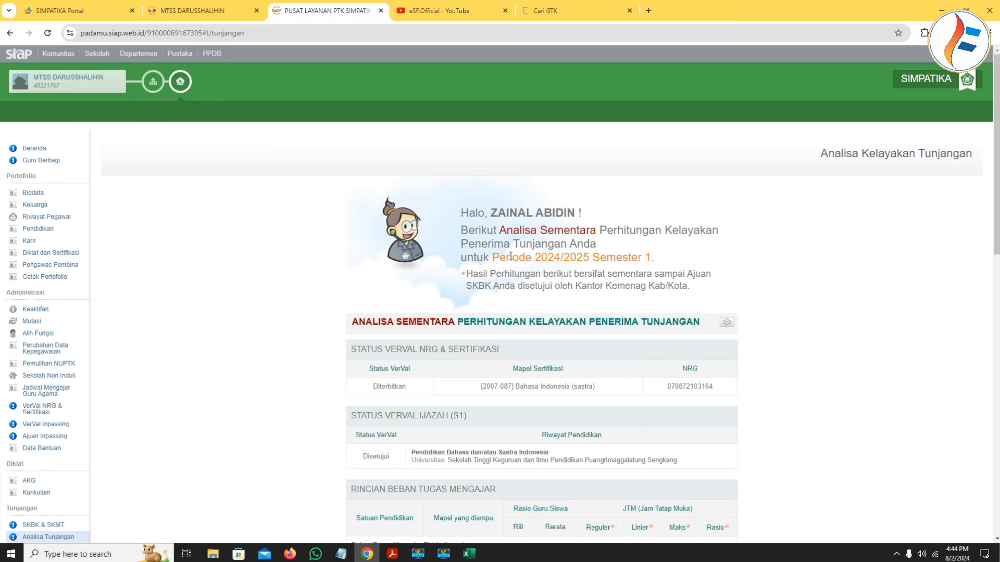
{"action": "scroll", "coordinate": [510, 256], "scroll_direction": "down", "scroll_amount": 6}
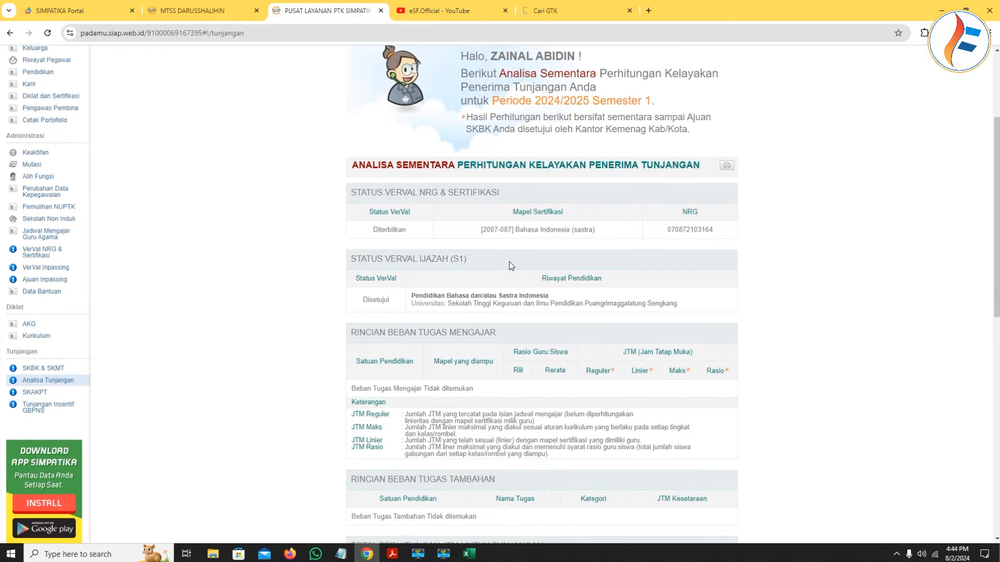
{"action": "scroll", "coordinate": [510, 268], "scroll_direction": "down", "scroll_amount": 5}
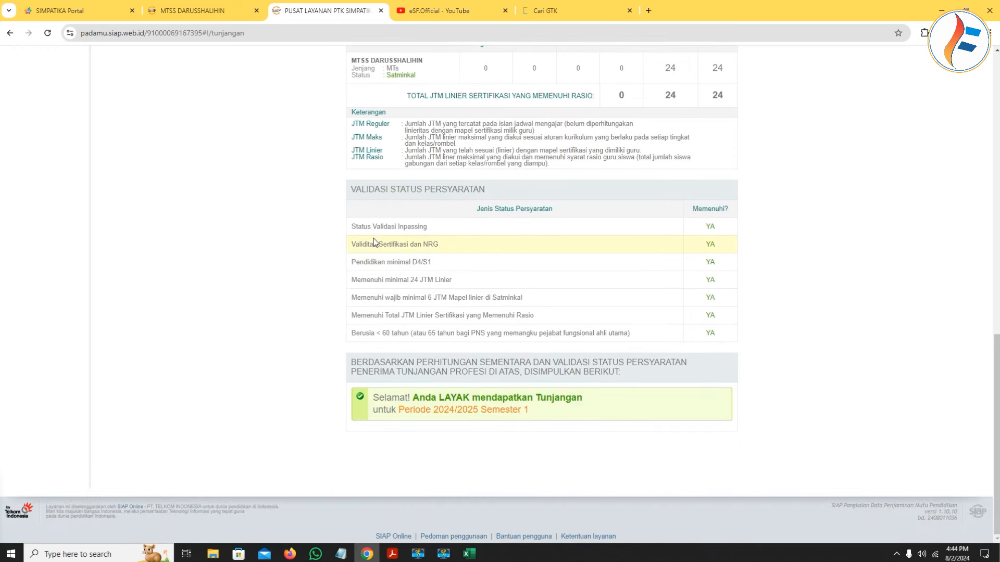
{"action": "scroll", "coordinate": [374, 242], "scroll_direction": "up", "scroll_amount": 11}
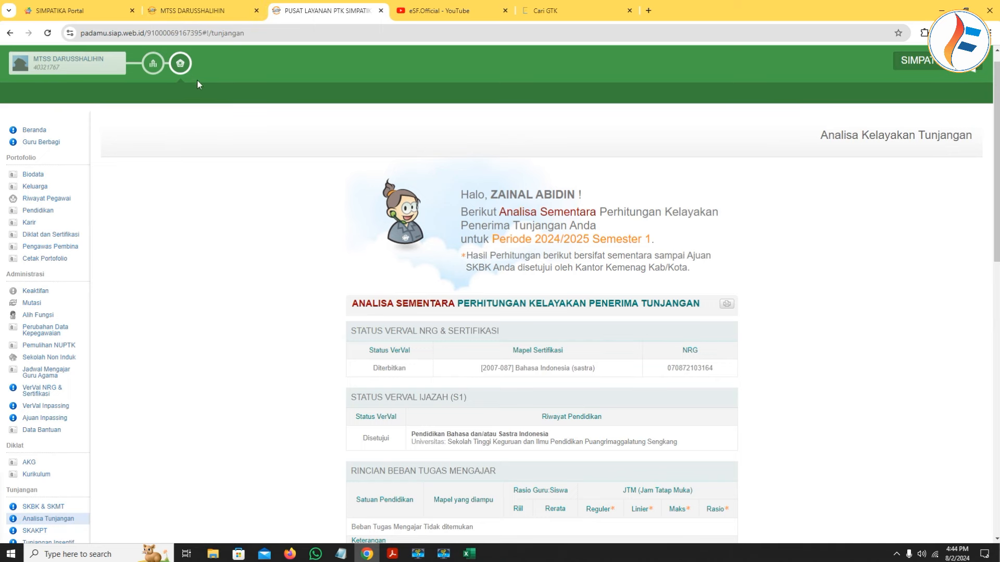
Return to the Keaktifan stages, then switch to the madrasah administration page and open the Pendidik & Tenaga Kependidikan overview.
{"action": "left_click", "coordinate": [10, 33]}
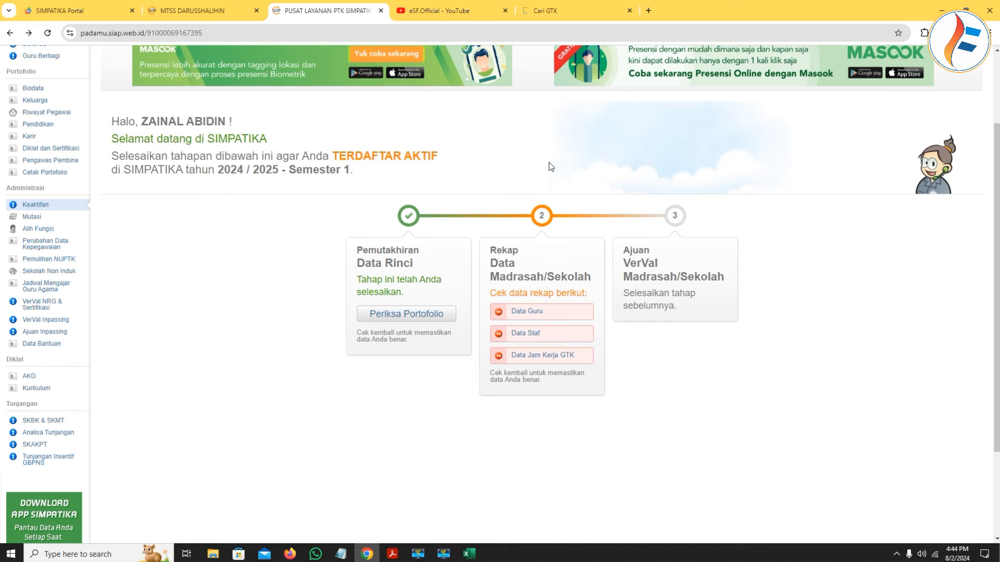
{"action": "left_click", "coordinate": [157, 15]}
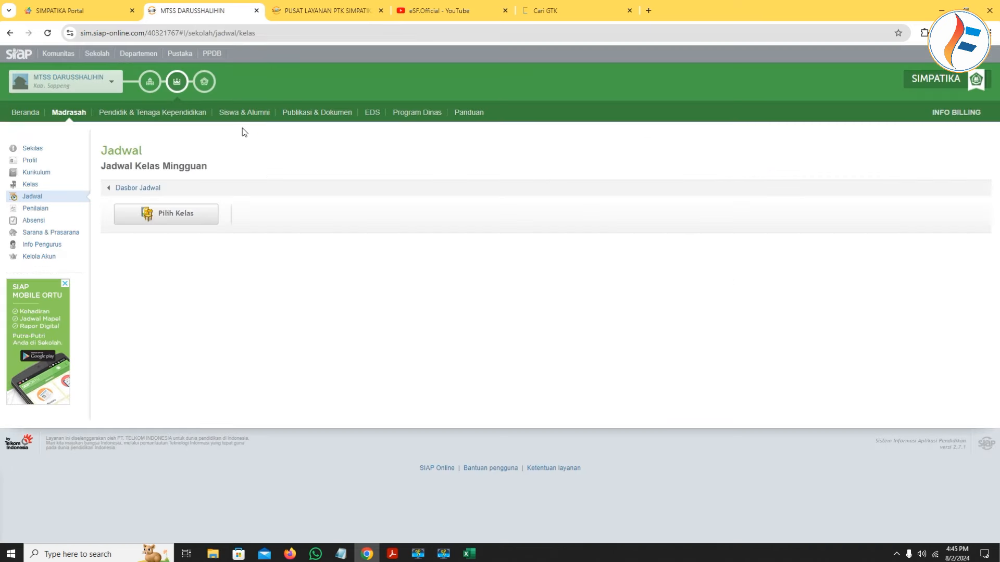
{"action": "left_click", "coordinate": [145, 119]}
Compare the teacher's activation stages on the PTK service page with the madrasah's Guru & Staf overview.
{"action": "left_click", "coordinate": [326, 10]}
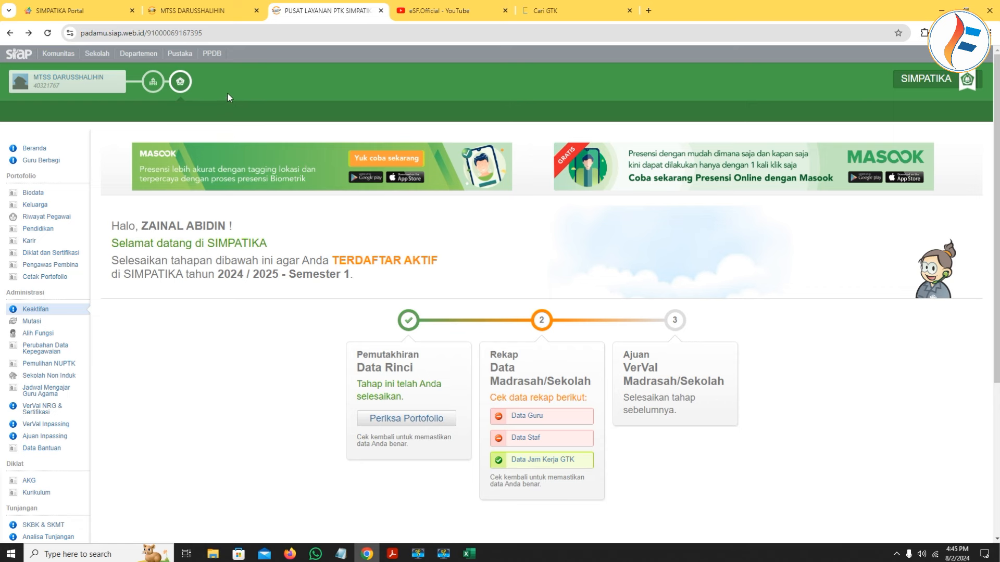
{"action": "left_click", "coordinate": [216, 15]}
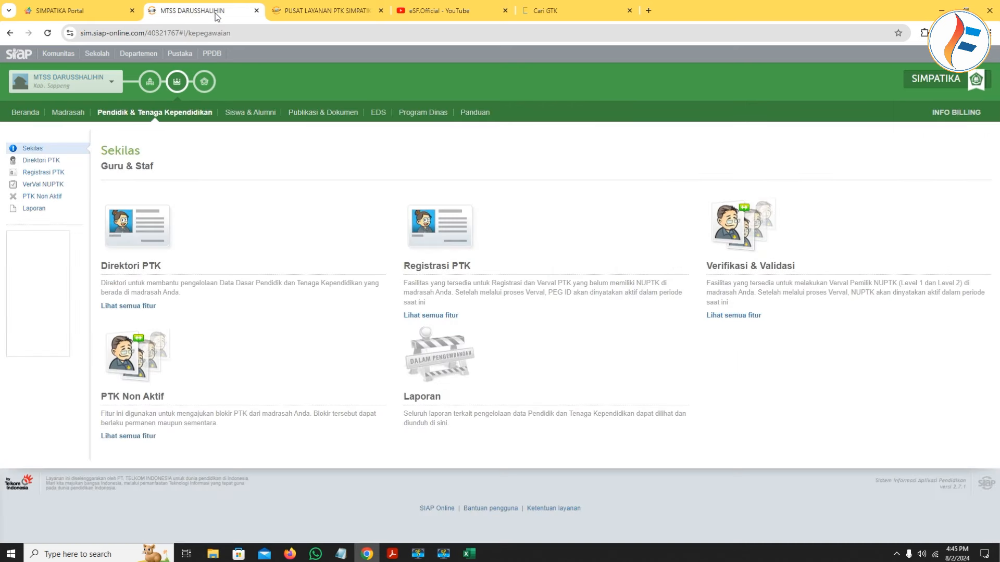
{"action": "left_click", "coordinate": [312, 12]}
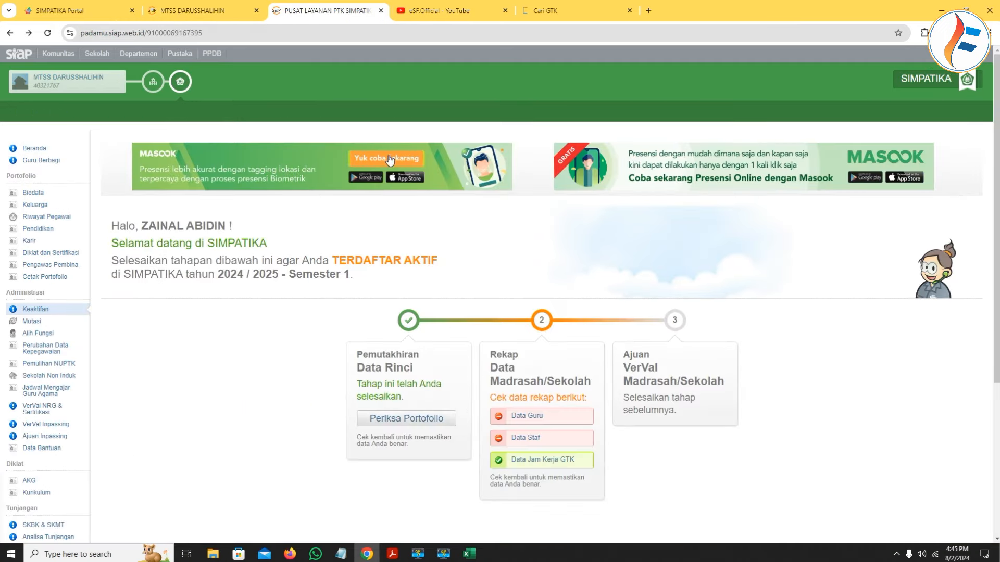
{"action": "left_click", "coordinate": [209, 14]}
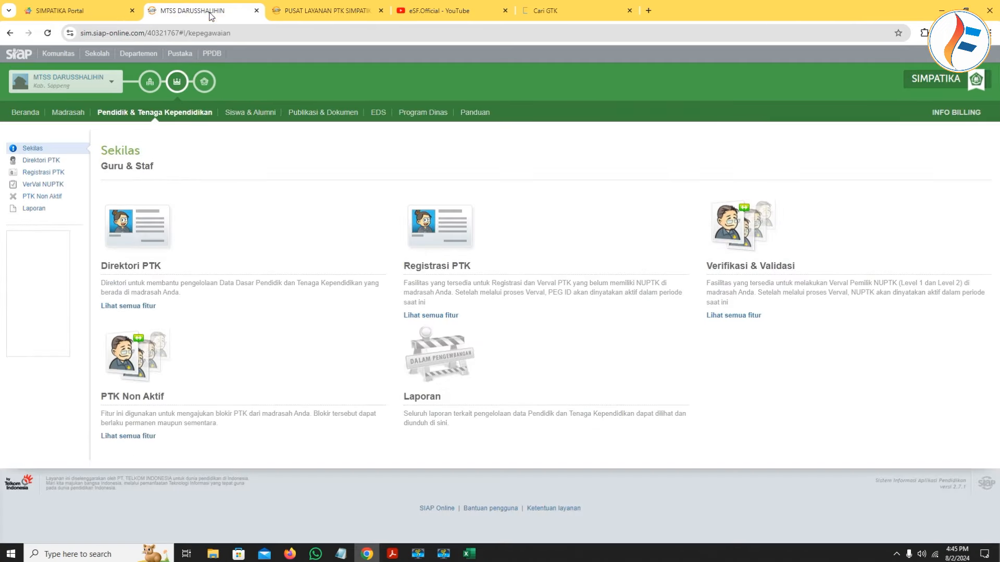
{"action": "left_click", "coordinate": [315, 7]}
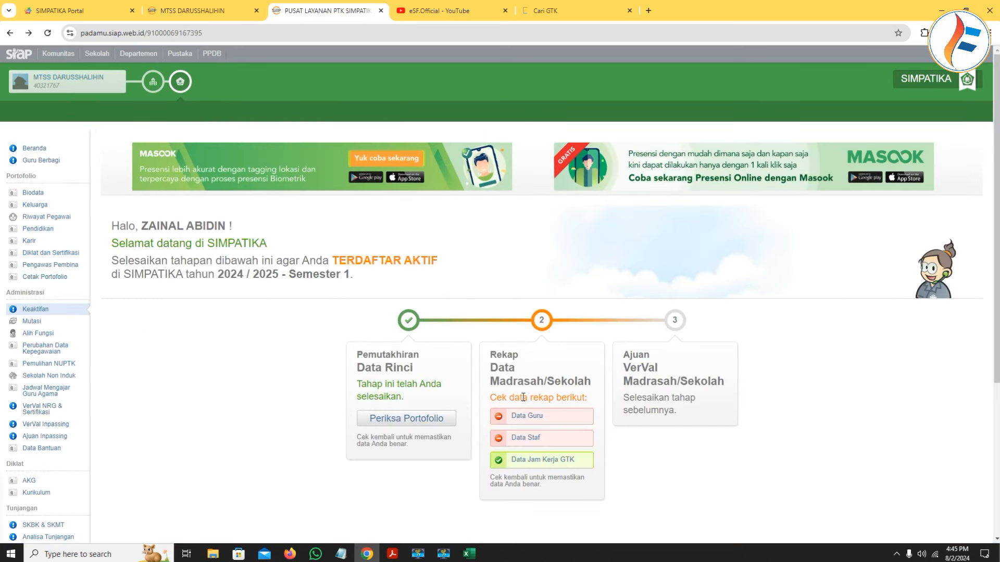
Open SKBK & SKMT, examine the SKBK submission stages for 2024/2025 Semester 1, and return to the madrasah's Guru & Staf overview.
{"action": "scroll", "coordinate": [333, 379], "scroll_direction": "down", "scroll_amount": 2}
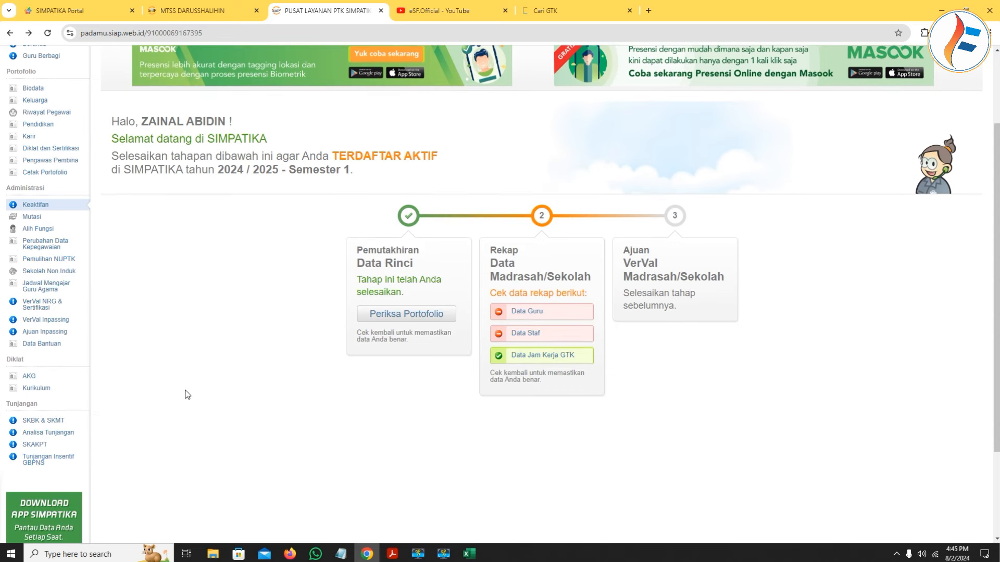
{"action": "left_click", "coordinate": [37, 423]}
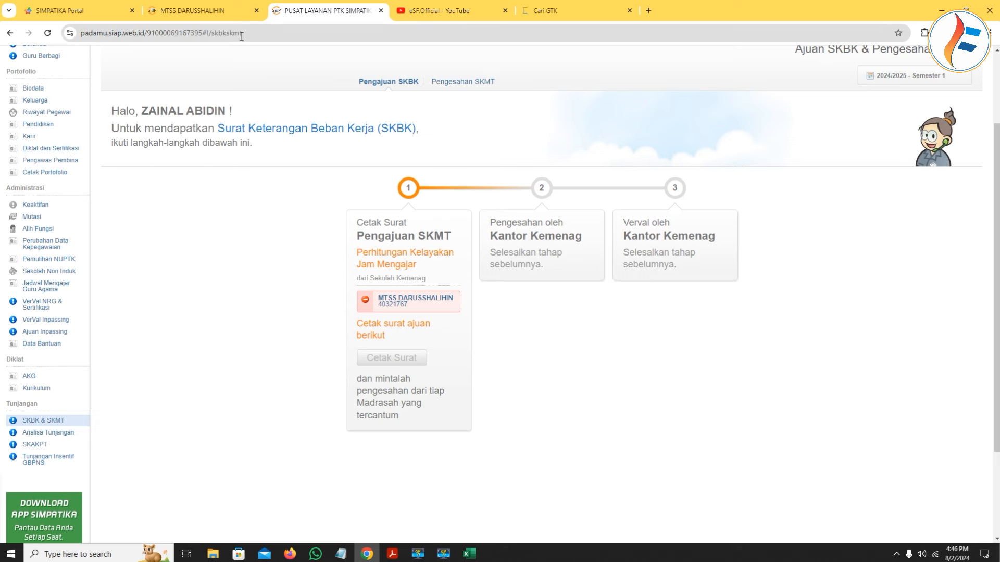
{"action": "left_click", "coordinate": [222, 11]}
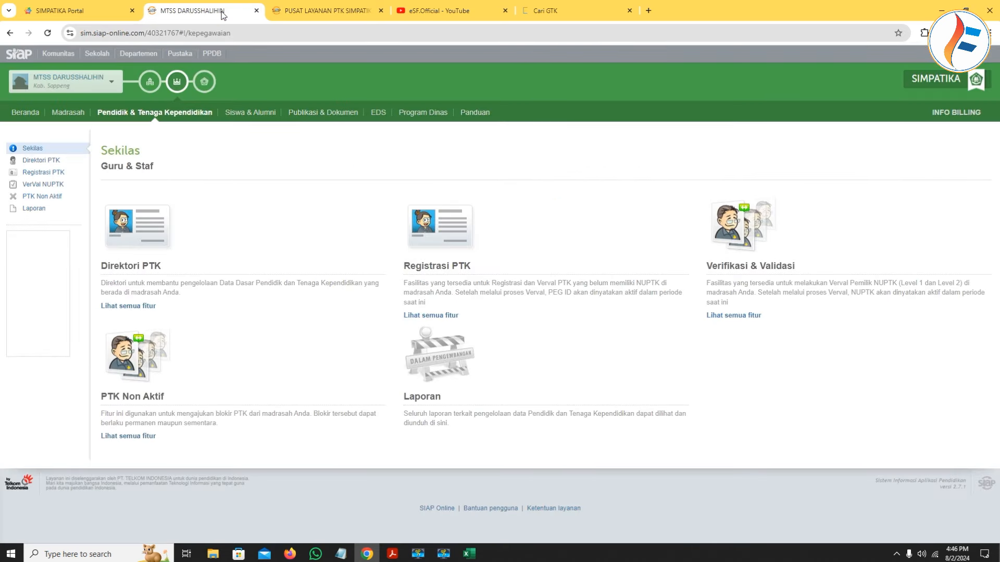